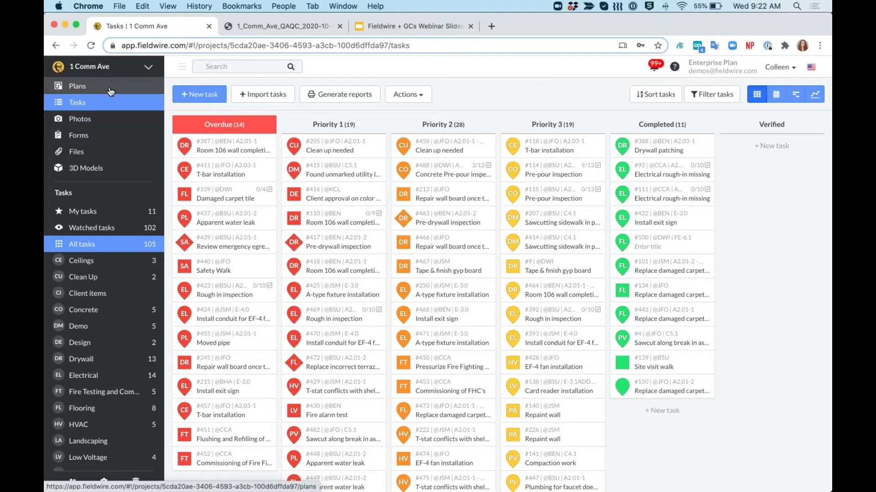
Go to the 1 Comm Ave project's Plans page listing the plan sheets.
left_click(110, 91)
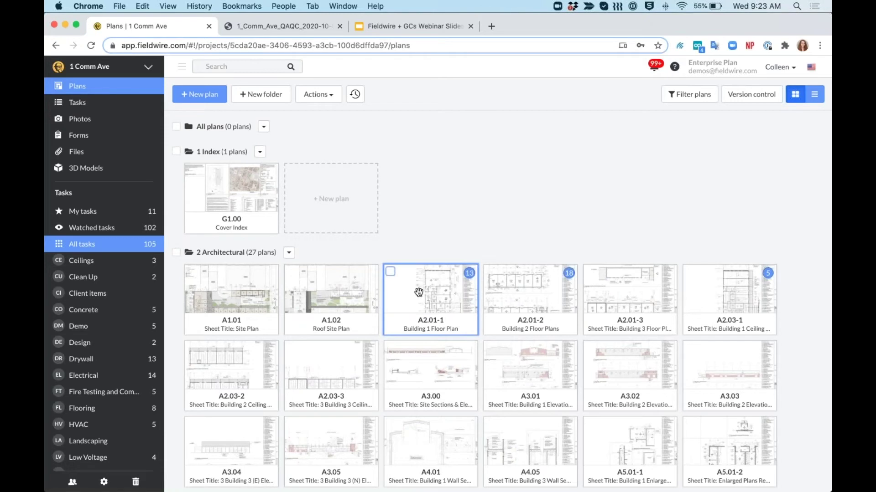
Open sheet A2.01-1 and create a task on it titled 'Punch walk 10/7'.
left_click(419, 292)
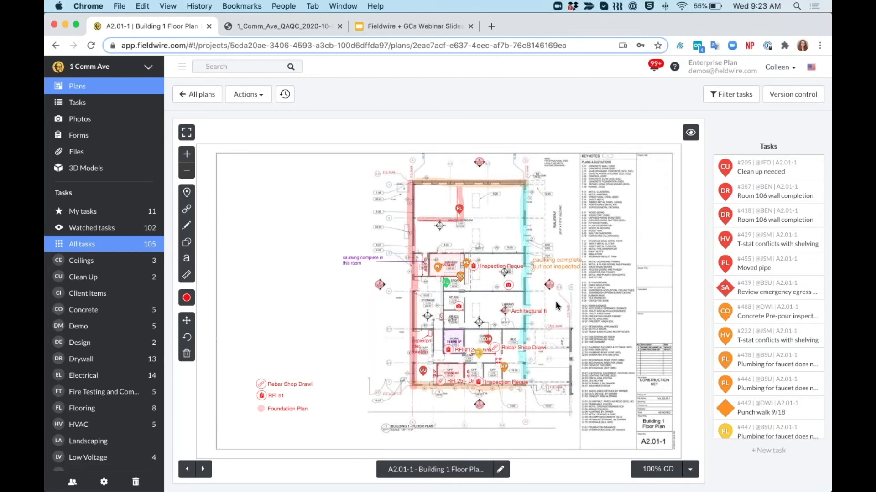
scroll(782, 304, "down", 2)
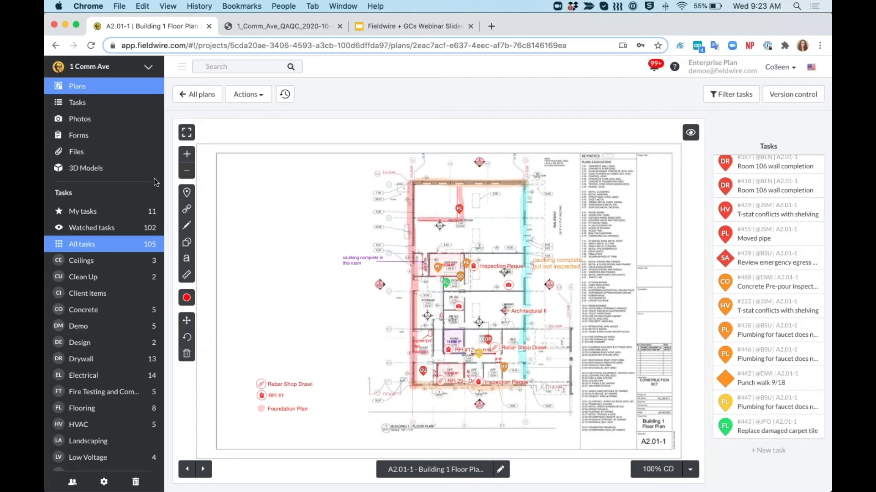
left_click(768, 454)
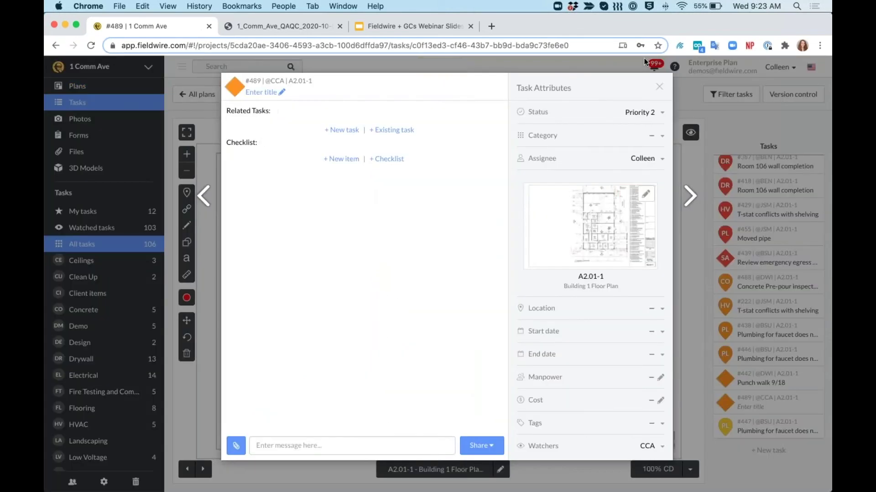
left_click(270, 93)
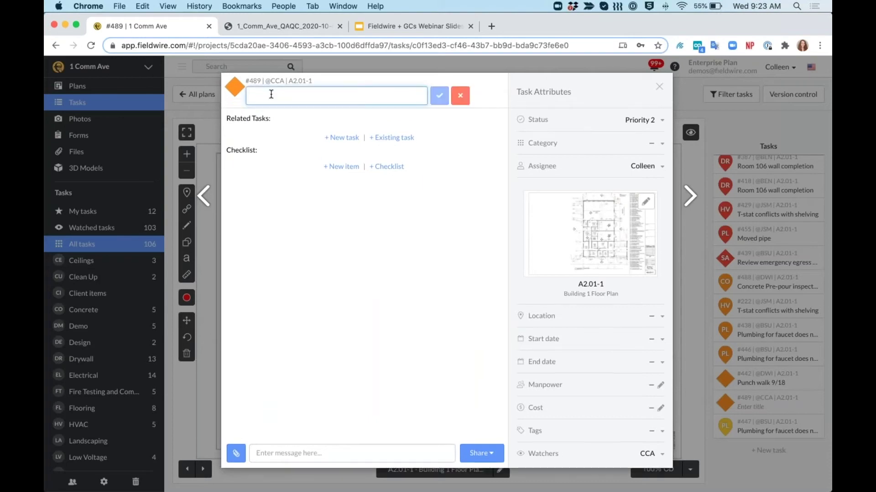
type("Punch walk ")
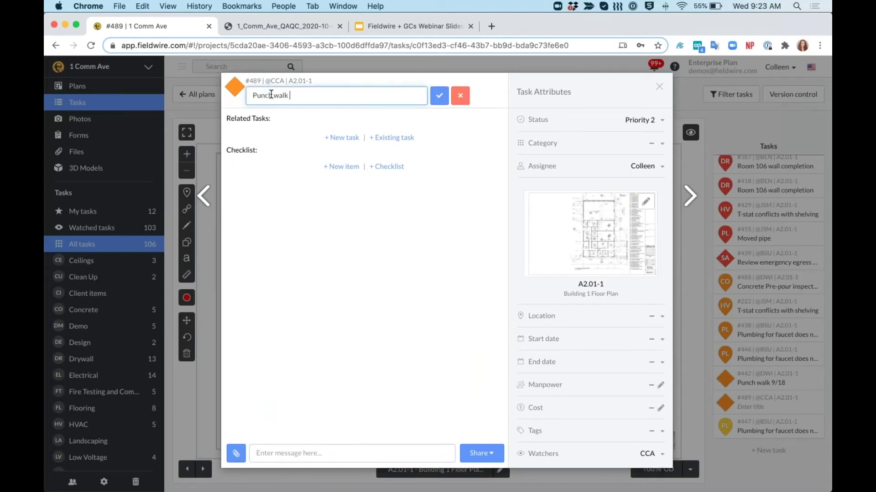
type("10/7")
left_click(439, 96)
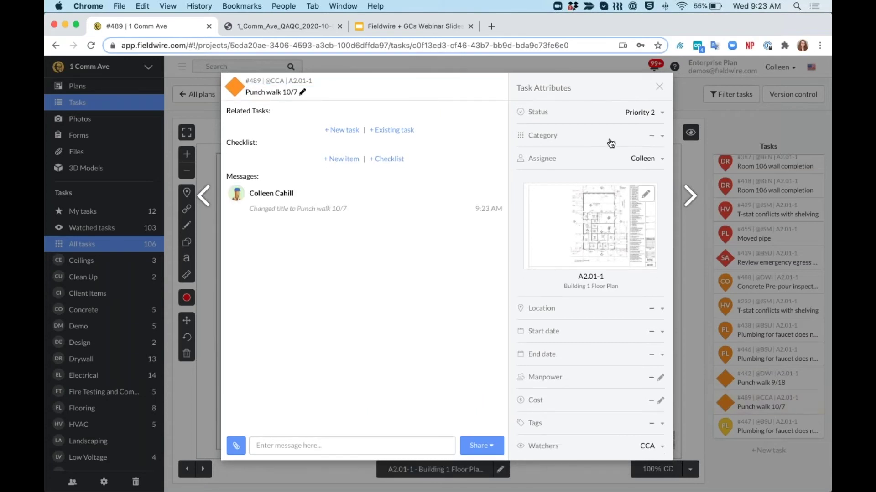
Set the task category to Punch walks and create the new tag punch107.
left_click(612, 142)
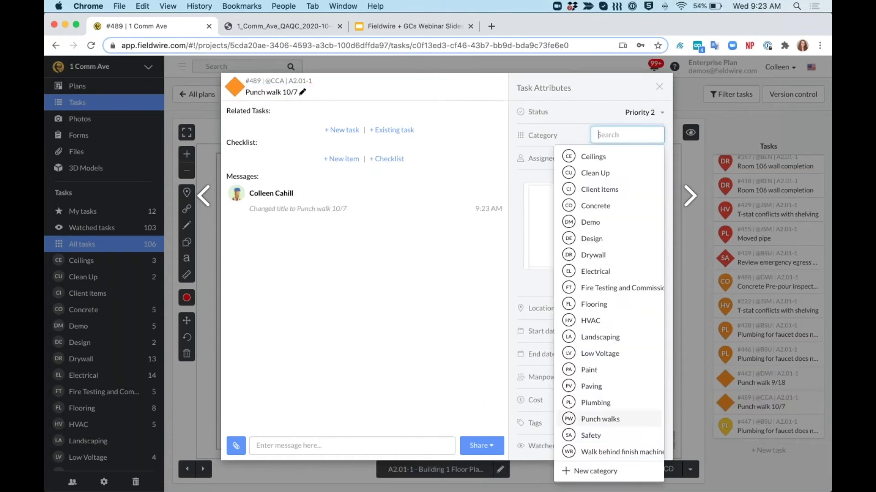
left_click(602, 419)
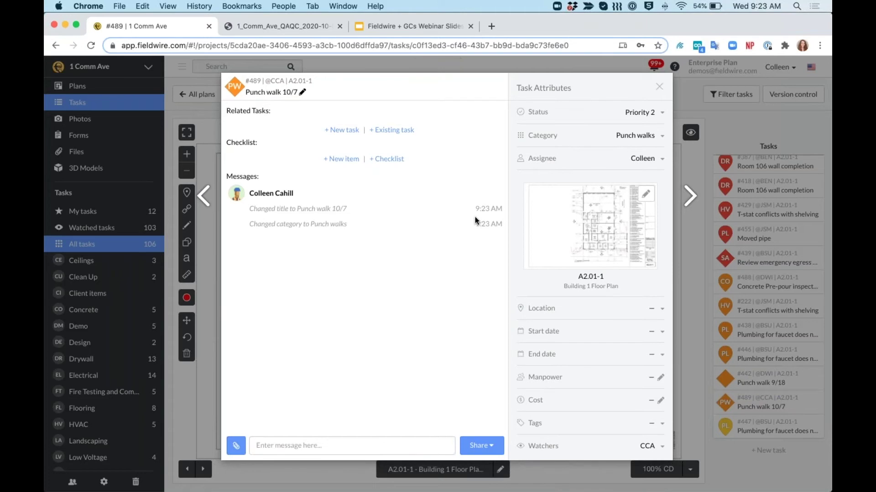
left_click(653, 424)
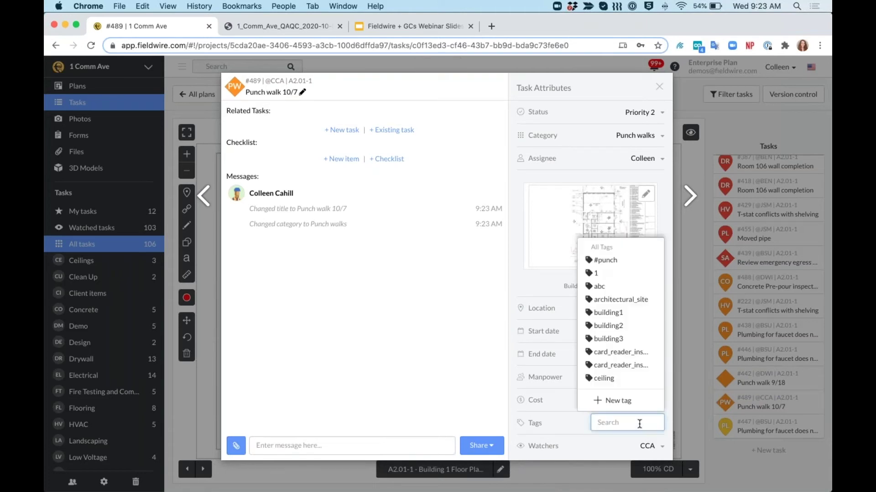
left_click(629, 402)
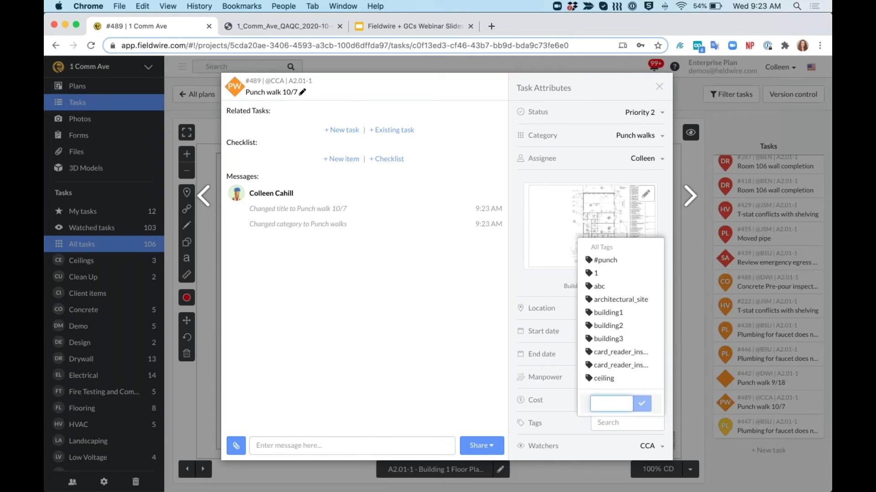
type("punch10/7")
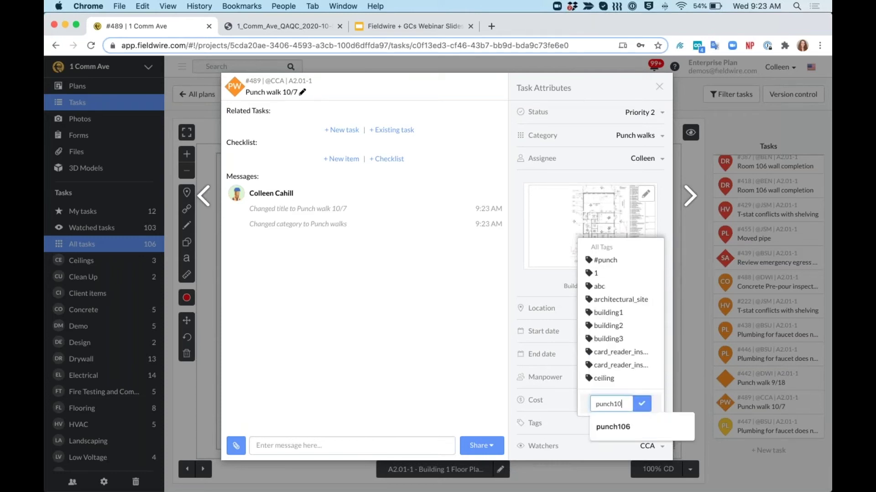
left_click(642, 404)
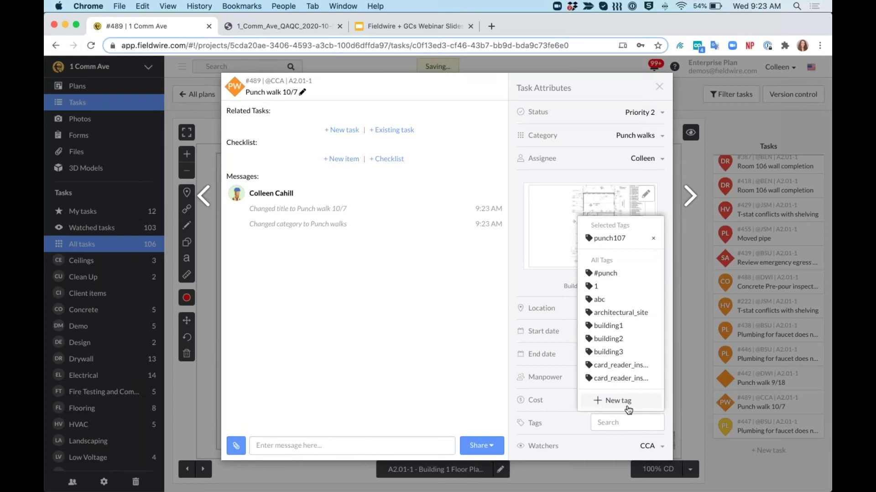
Add the existing #punch and punch tags to the task.
left_click(620, 422)
type("punch")
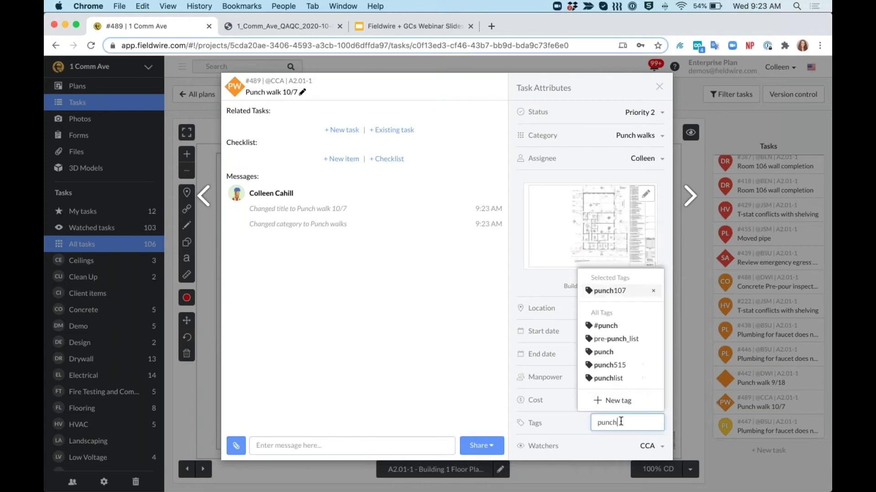
left_click(605, 325)
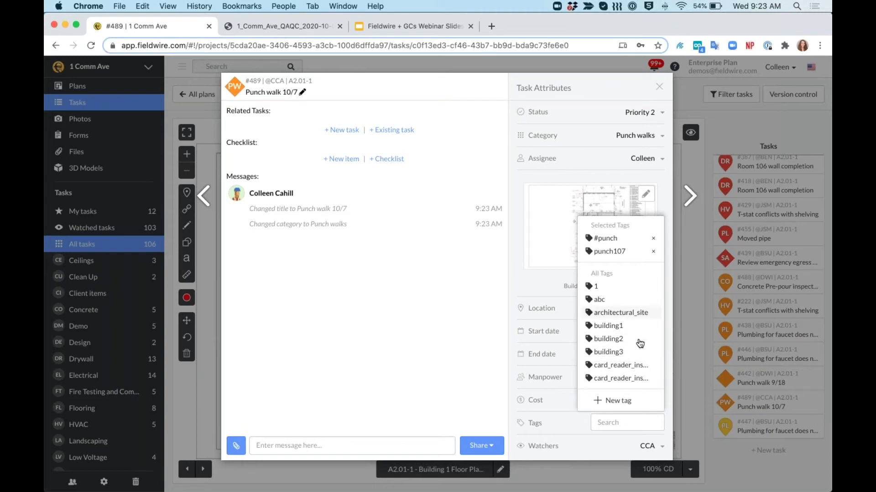
left_click(623, 422)
type("punch")
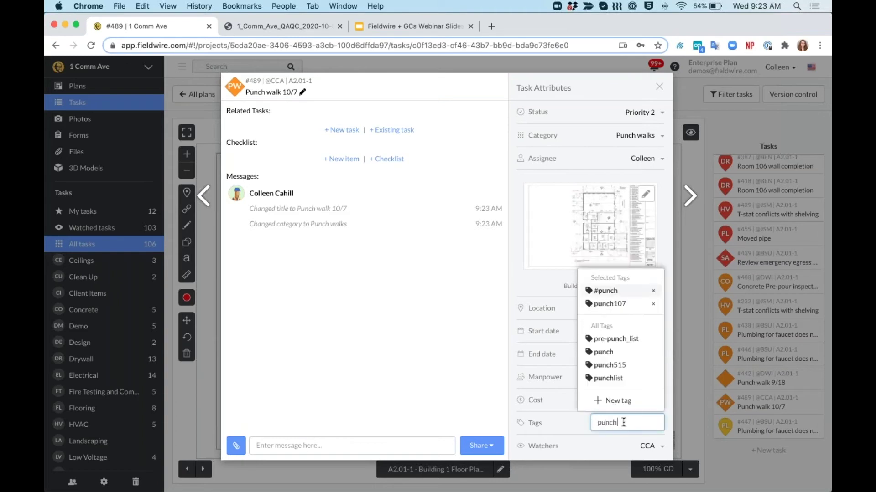
key("Return")
left_click(410, 256)
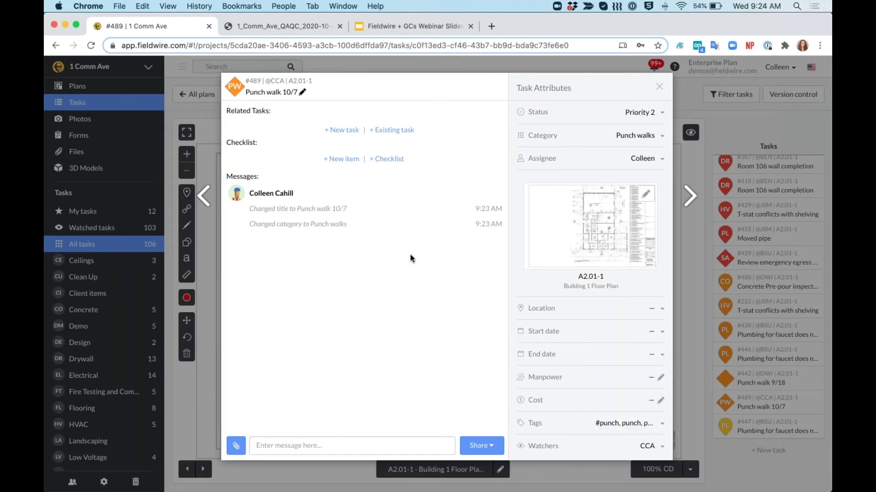
Attach the 18-item Pre-punch List checklist template to task #489.
left_click(393, 160)
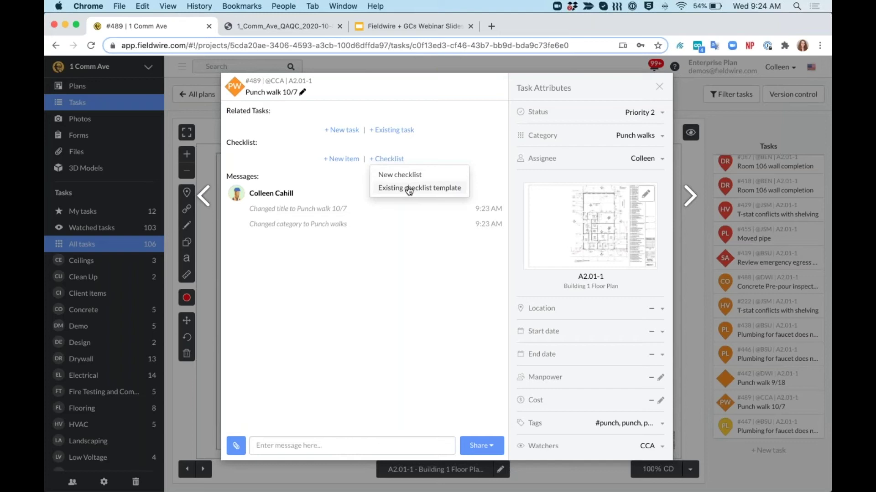
left_click(409, 189)
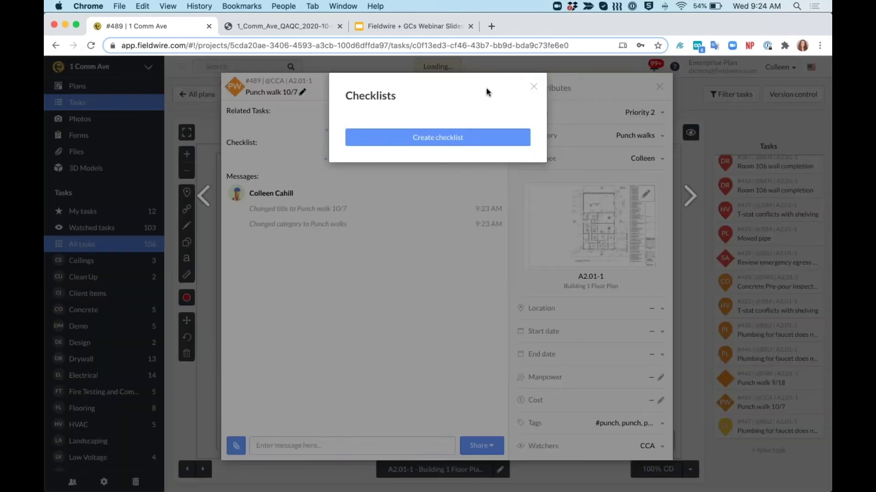
left_click(532, 87)
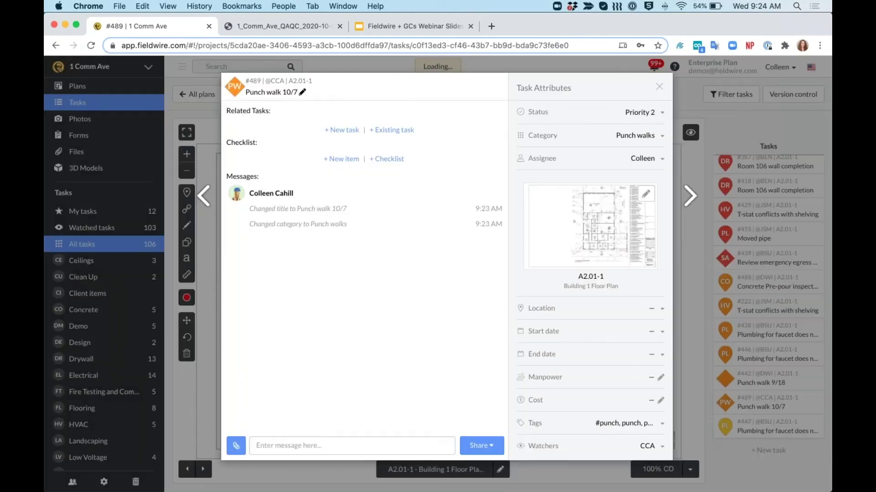
left_click(392, 160)
left_click(429, 189)
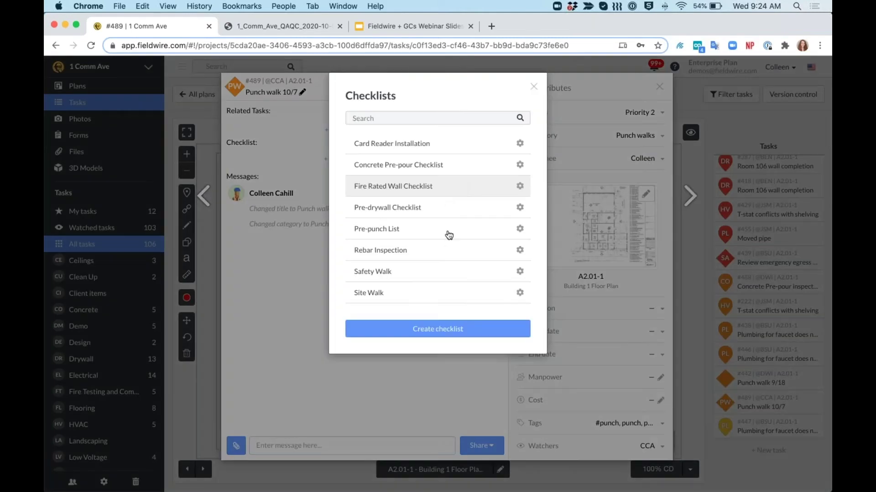
left_click(444, 229)
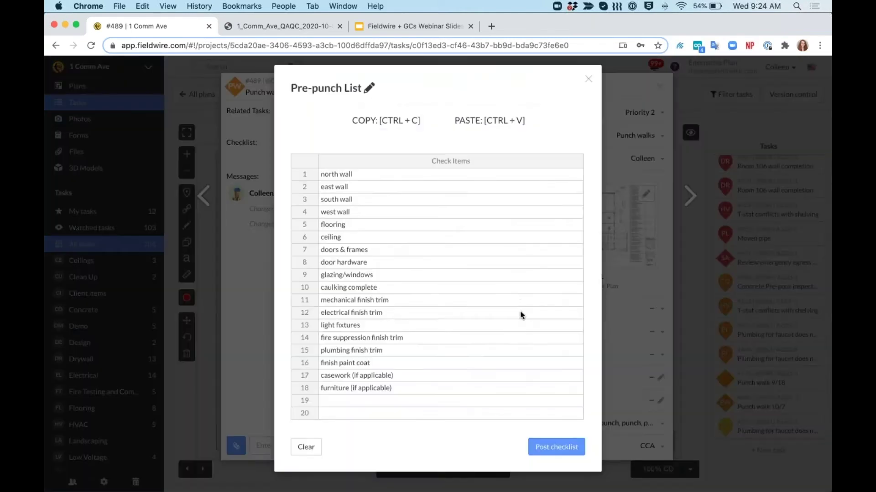
left_click(556, 455)
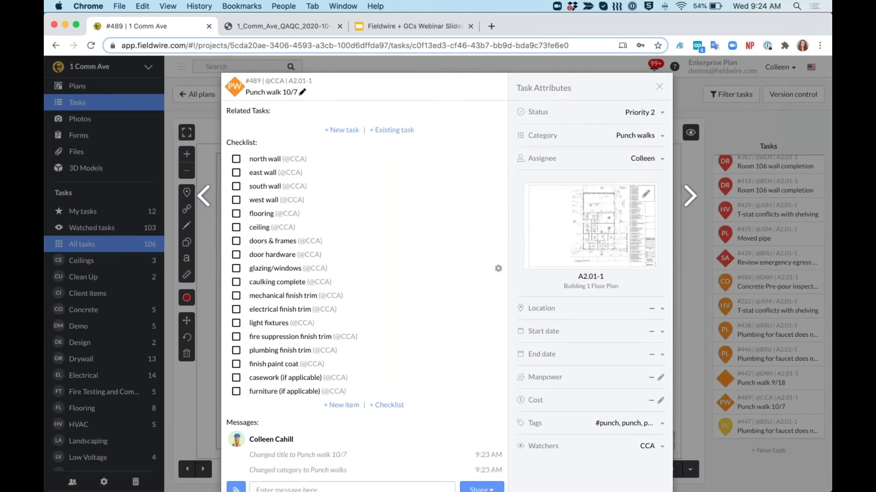
Set the task location to Level 1 and its dates to 10/7/20.
left_click(657, 312)
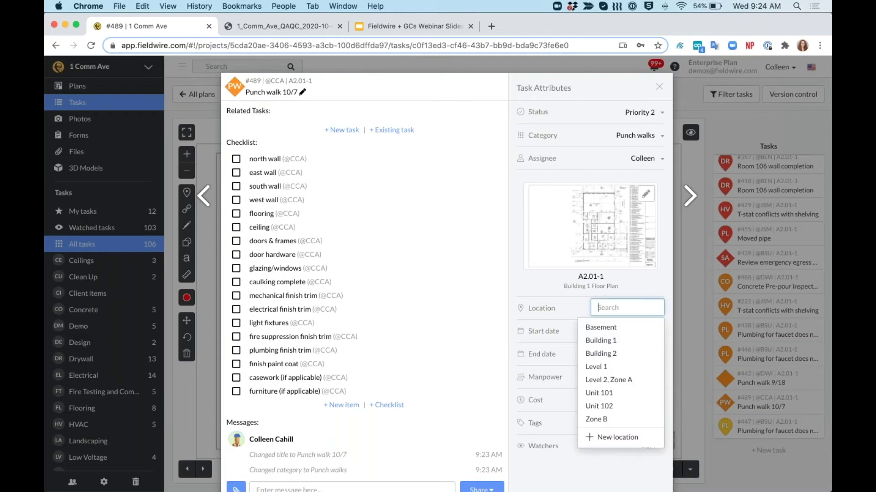
left_click(635, 365)
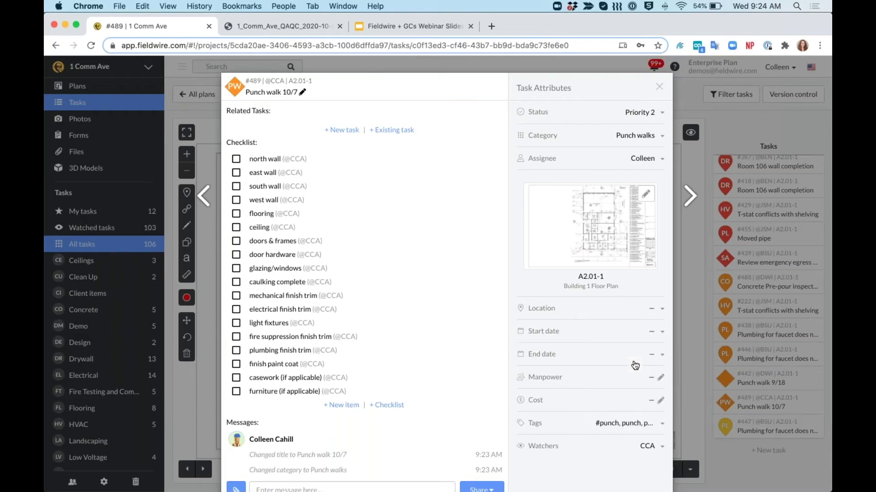
left_click(655, 333)
left_click(588, 241)
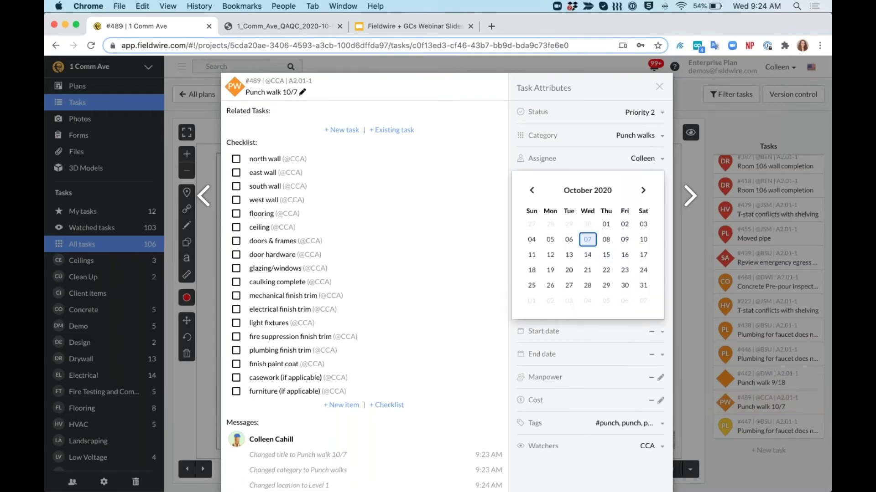
Reassign the task to another team member and scroll down to the message area.
left_click(633, 160)
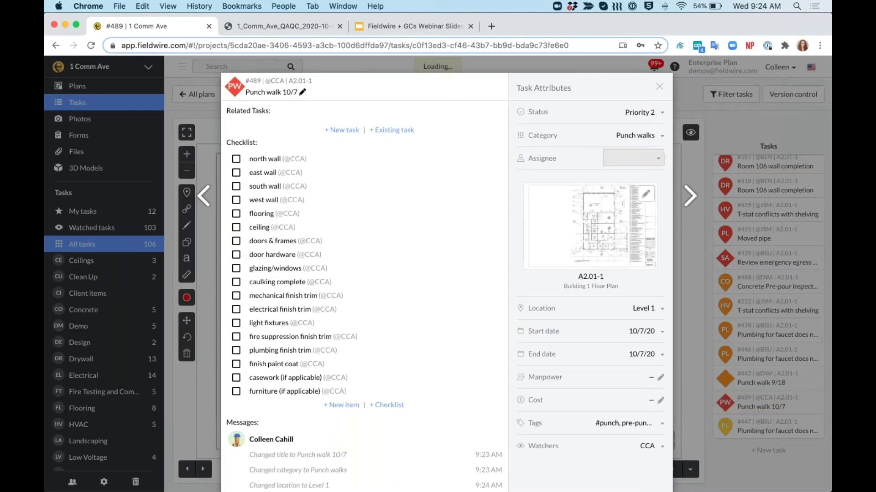
left_click(608, 245)
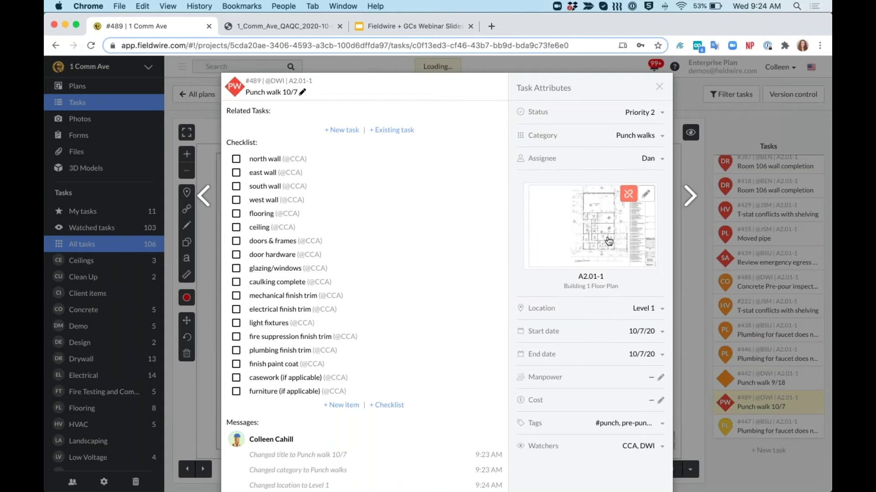
scroll(629, 365, "down", 1)
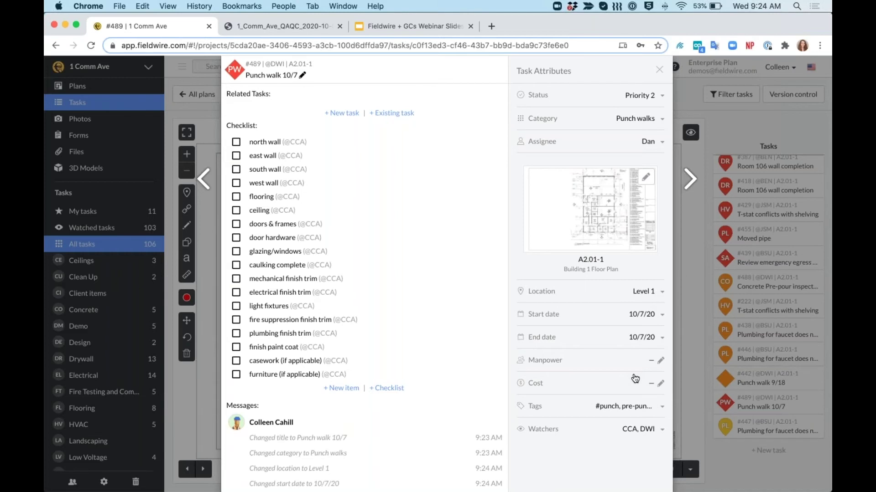
scroll(634, 379, "up", 1)
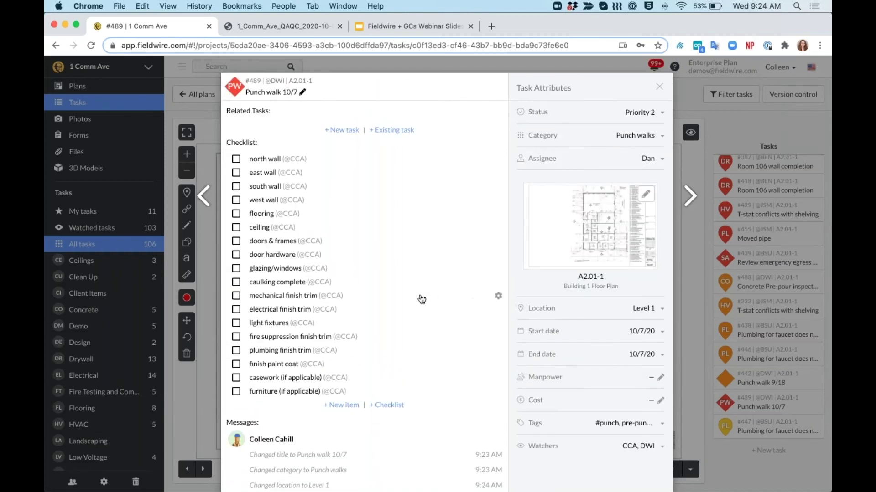
scroll(414, 301, "down", 5)
left_click(327, 460)
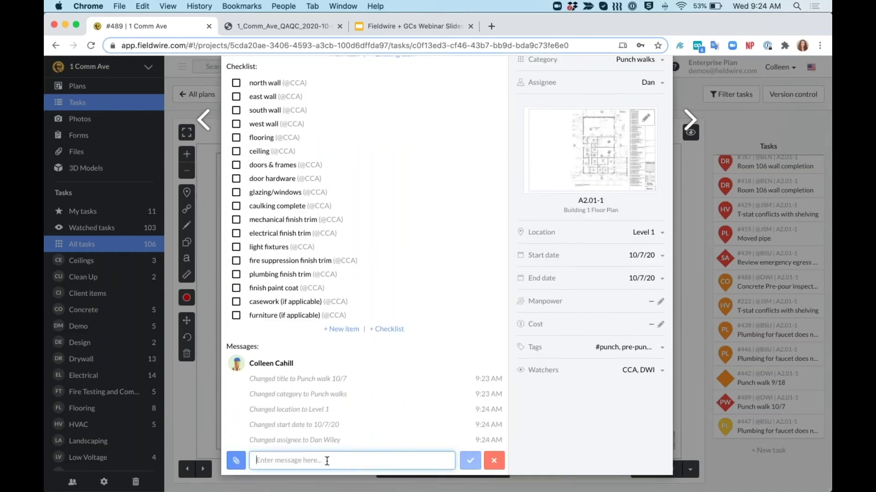
type("@Dan")
key("Return")
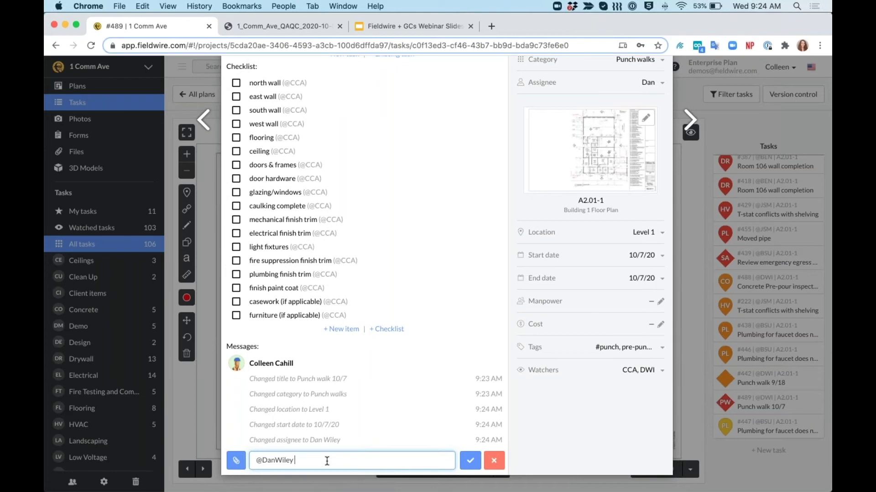
type("client comes tomorrow, plea")
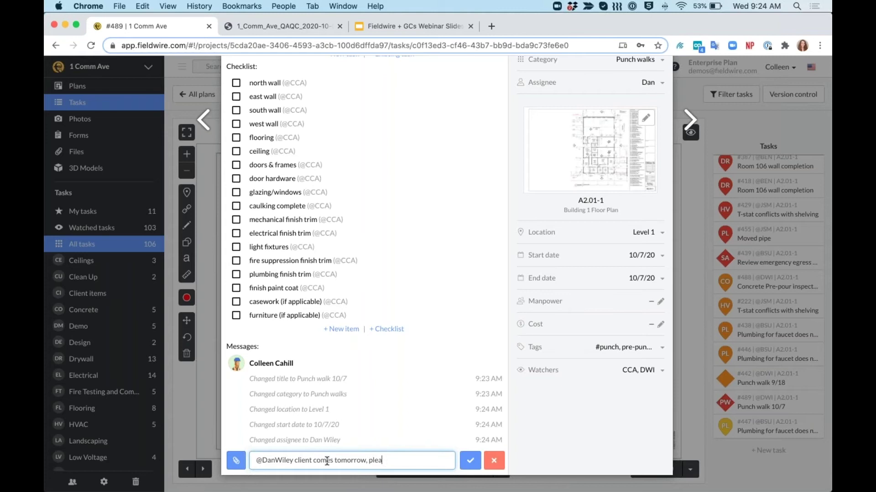
type("se complete this afternoon")
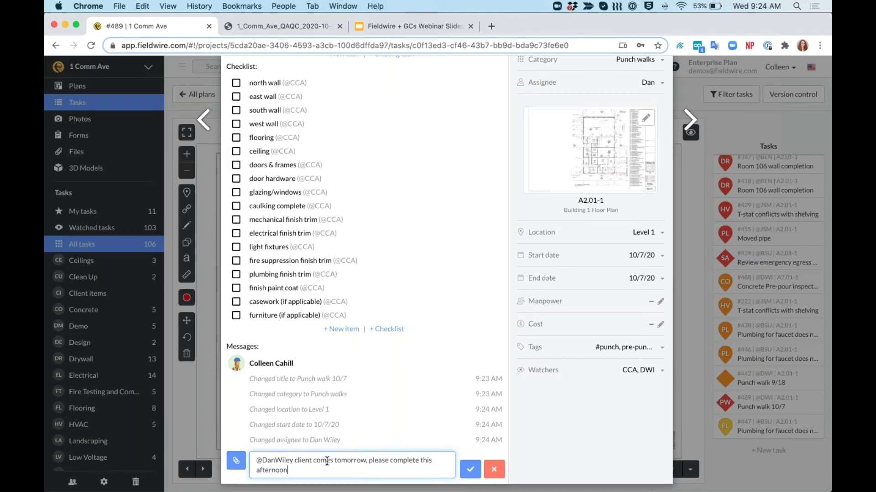
key("Return")
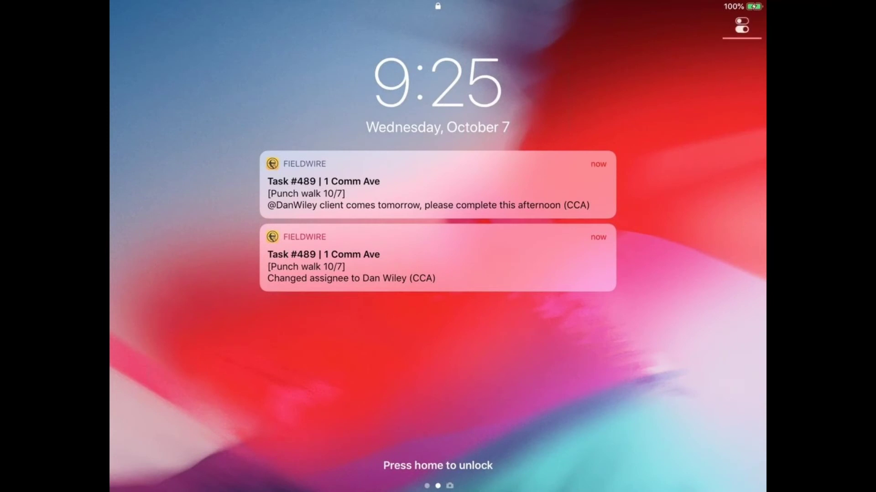
On the iPad, open task #489 from its Fieldwire notification.
left_click_drag(319, 185, 501, 184)
left_click(443, 185)
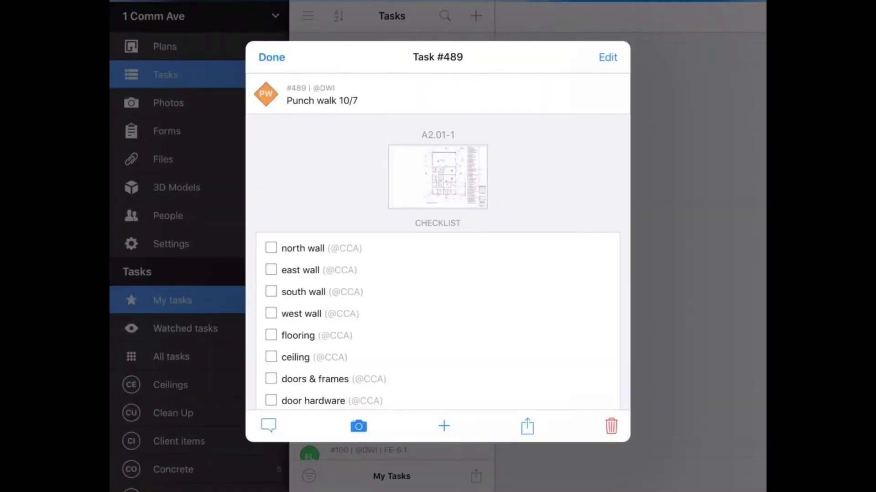
scroll(438, 241, "down", 6)
scroll(438, 242, "down", 5)
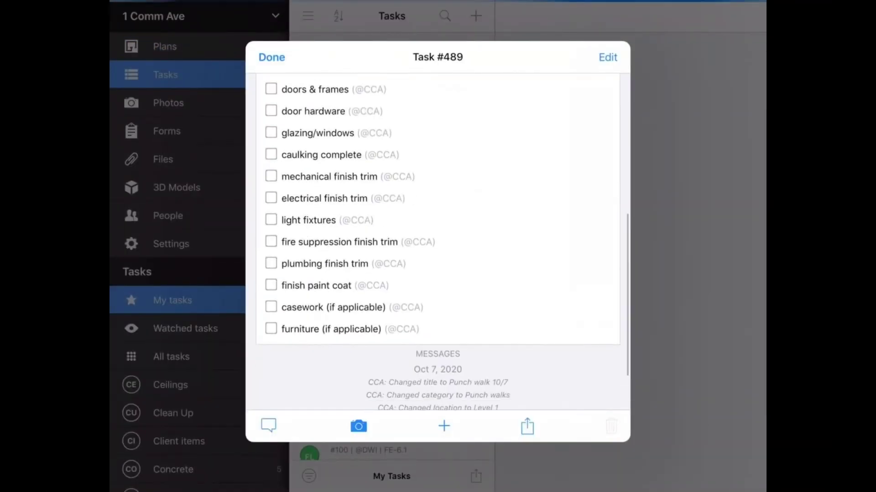
scroll(438, 241, "up", 10)
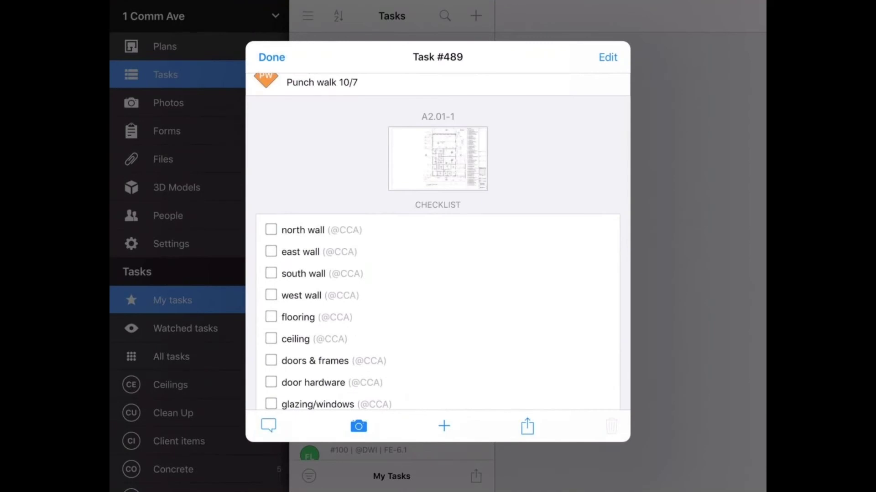
Check the north, east, south and west wall items and mark flooring as failed.
left_click(271, 229)
left_click(271, 251)
left_click(271, 274)
left_click(271, 295)
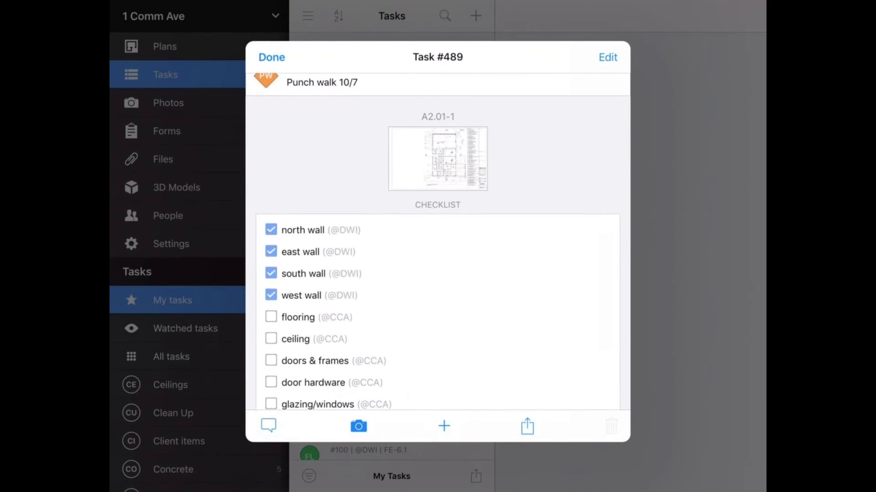
scroll(438, 242, "down", 2)
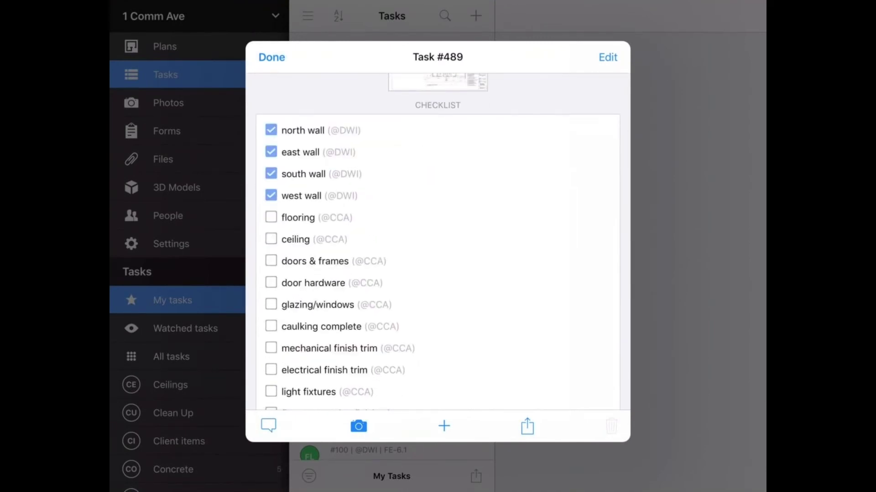
left_click(271, 218)
left_click(271, 218)
scroll(437, 242, "up", 5)
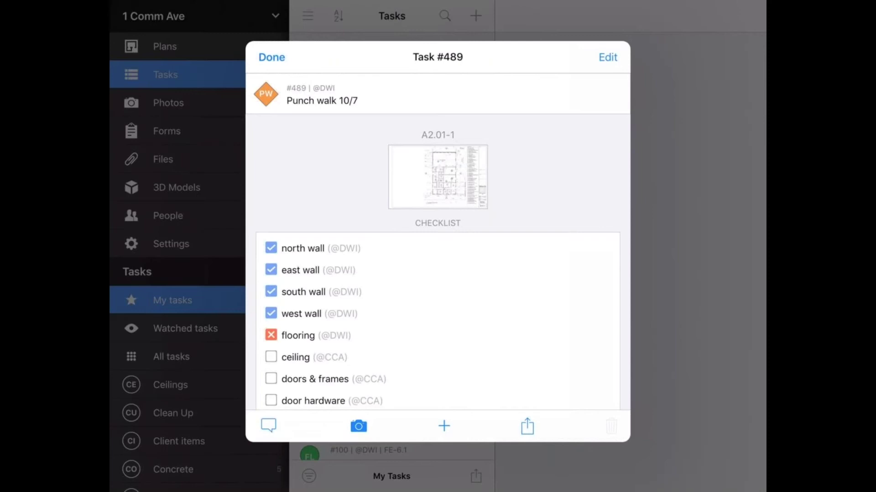
scroll(437, 242, "down", 10)
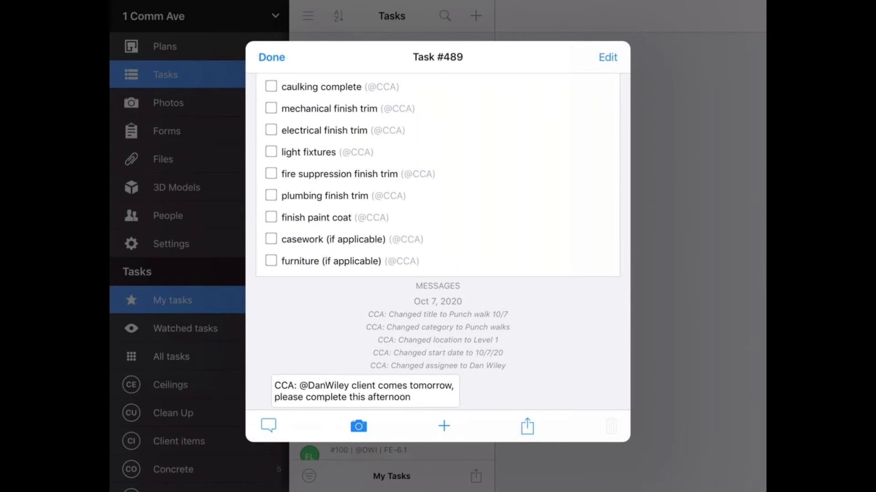
left_click(443, 426)
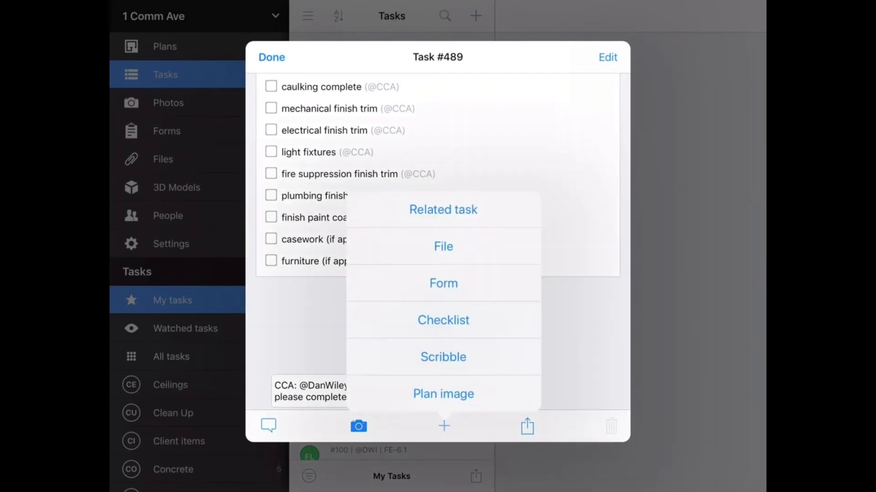
left_click(443, 209)
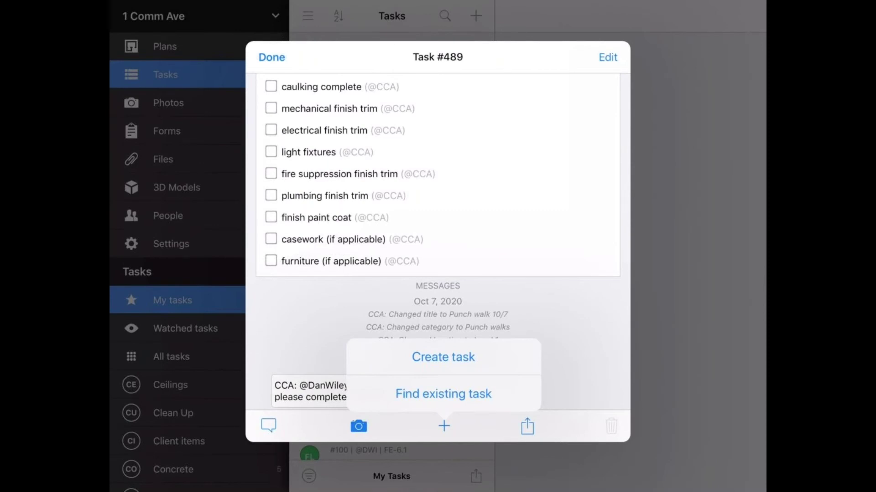
left_click(438, 301)
scroll(437, 241, "up", 15)
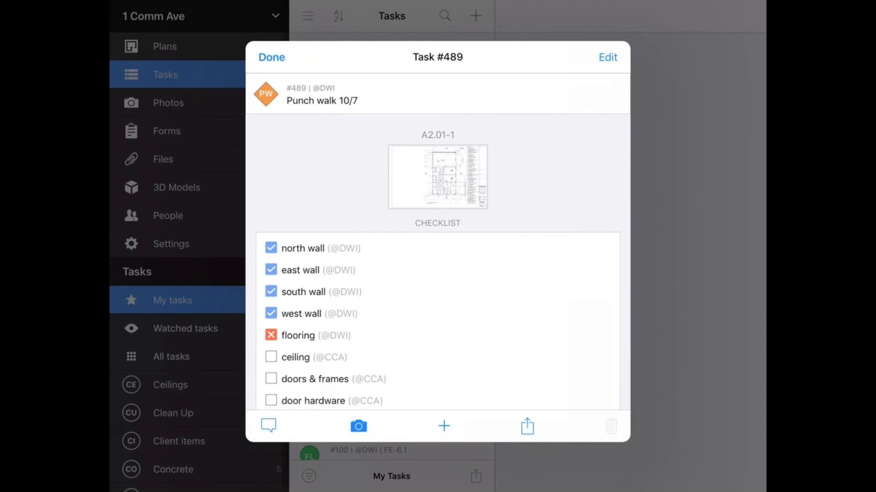
Open sheet A2.01-1 and drop a new task pin near the STOR room.
left_click(437, 177)
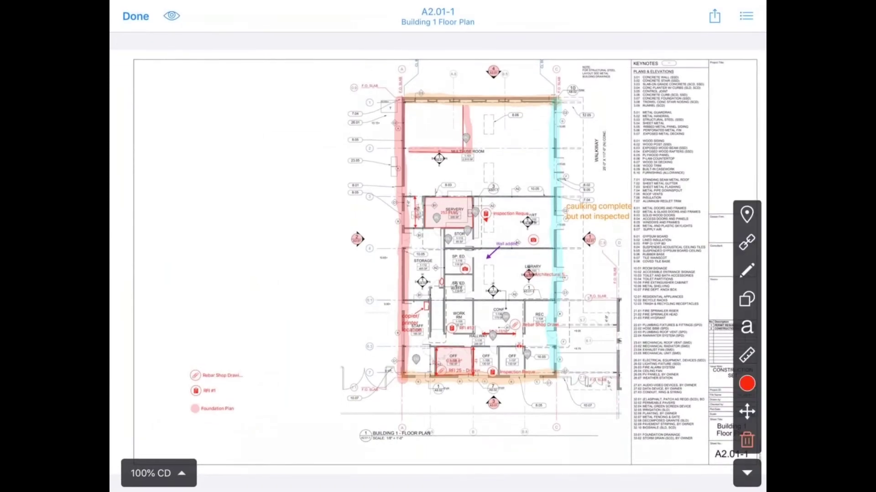
left_click(747, 214)
scroll(490, 231, "up", 5)
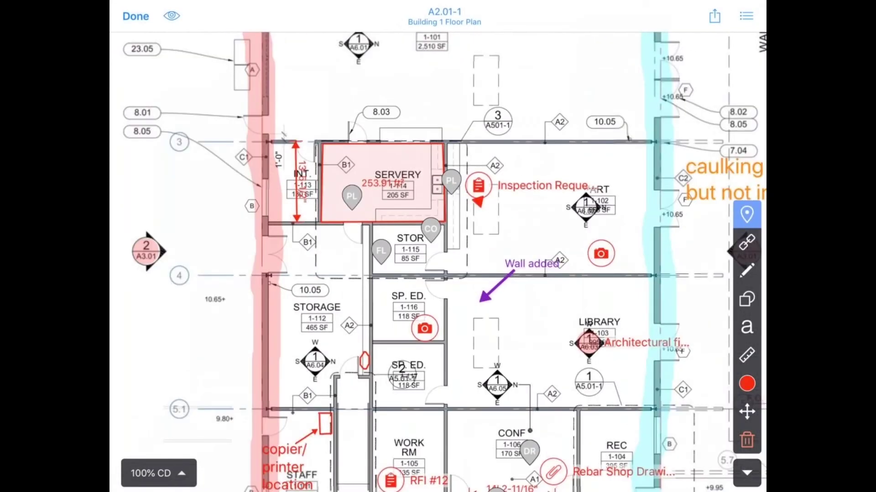
left_click(433, 281)
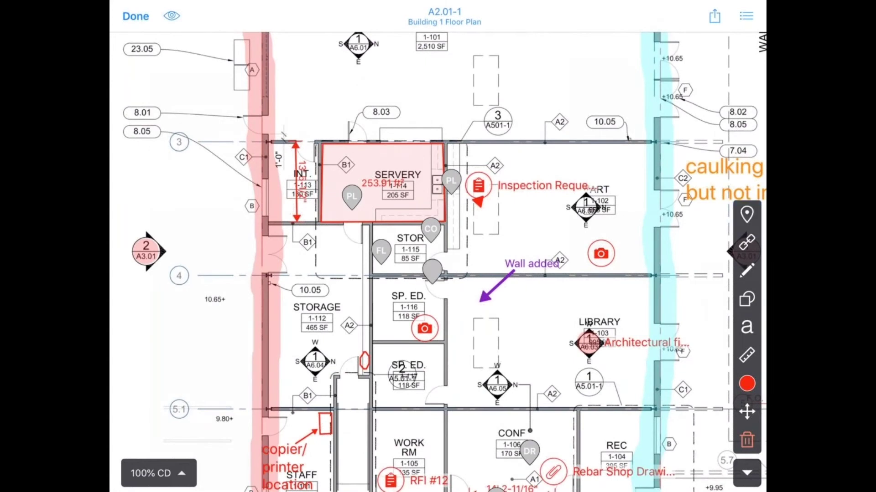
Link the existing Punch walk 10/7 task (#489) as a related task.
left_click(444, 426)
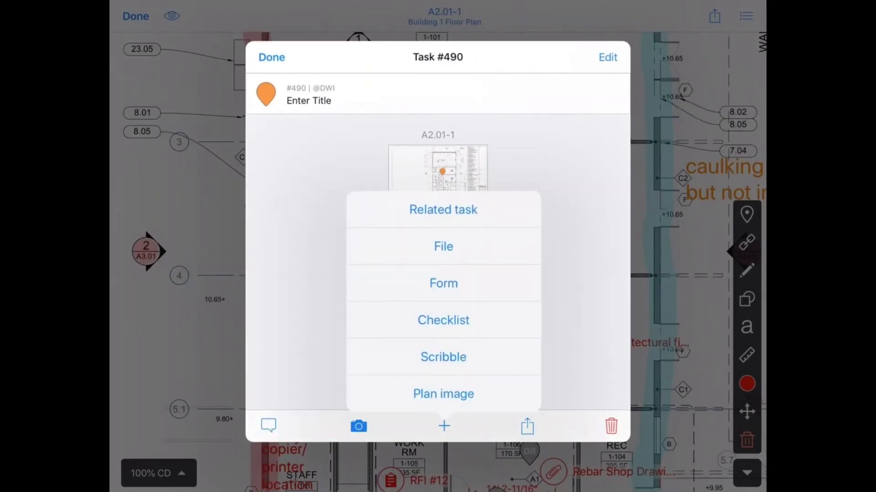
left_click(443, 209)
left_click(443, 394)
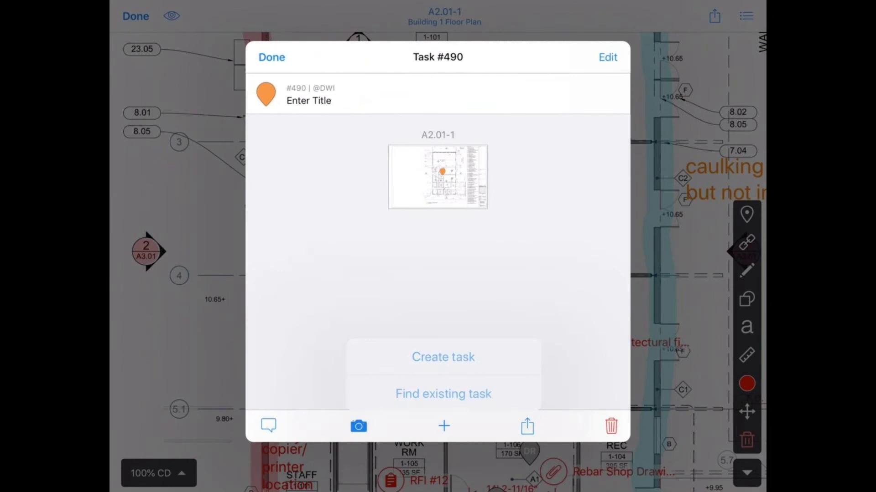
left_click(438, 105)
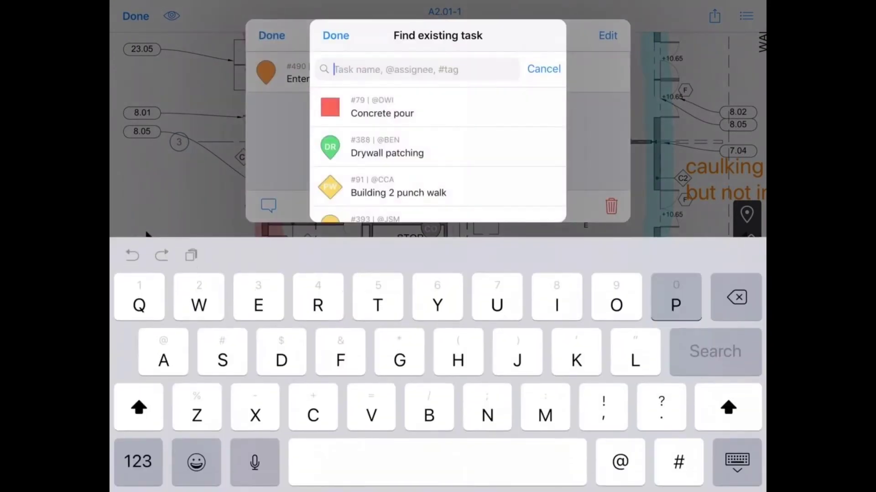
type("Punch")
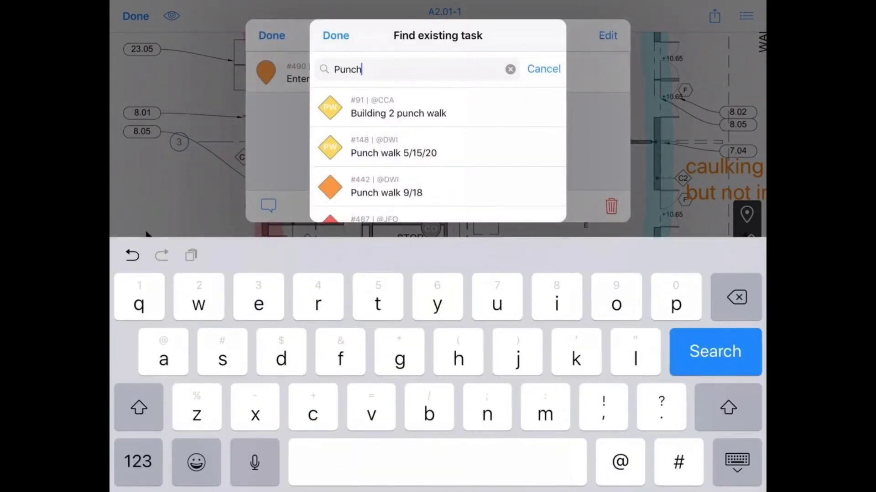
type(" wa")
scroll(438, 155, "down", 3)
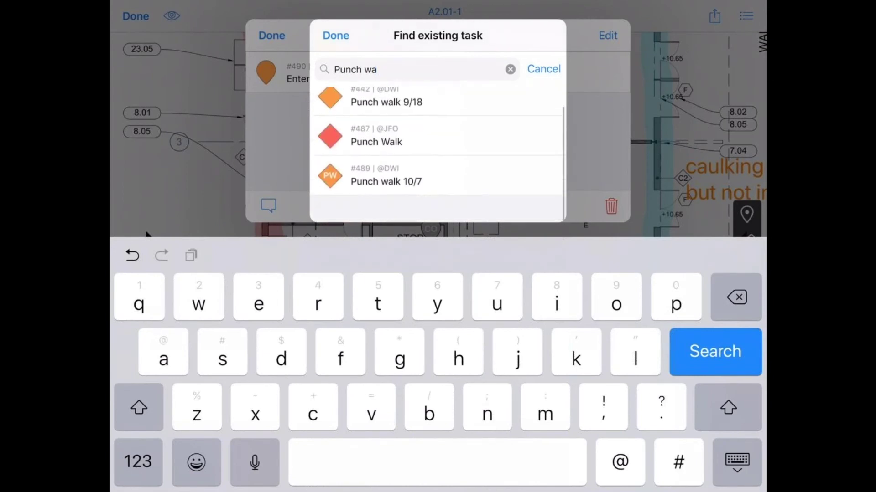
left_click(335, 35)
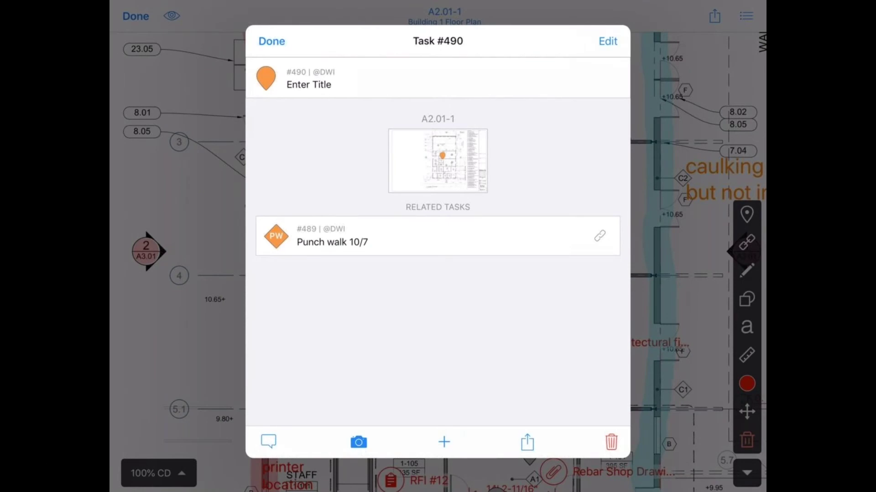
Start a comment on task #490 mentioning Flooring and priority p1.
left_click(268, 442)
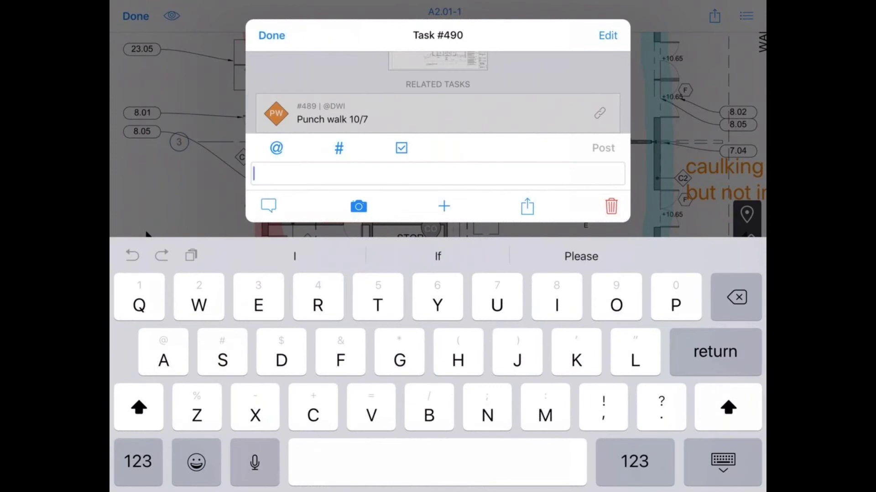
left_click(138, 461)
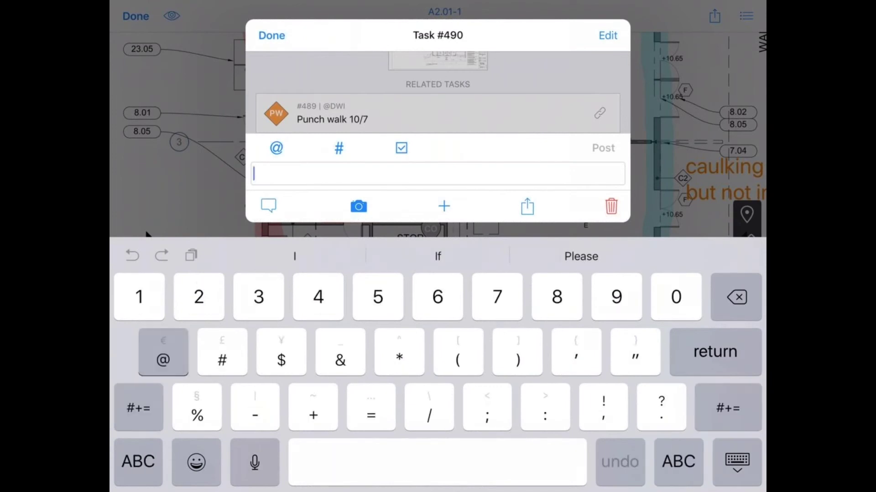
type("@fl")
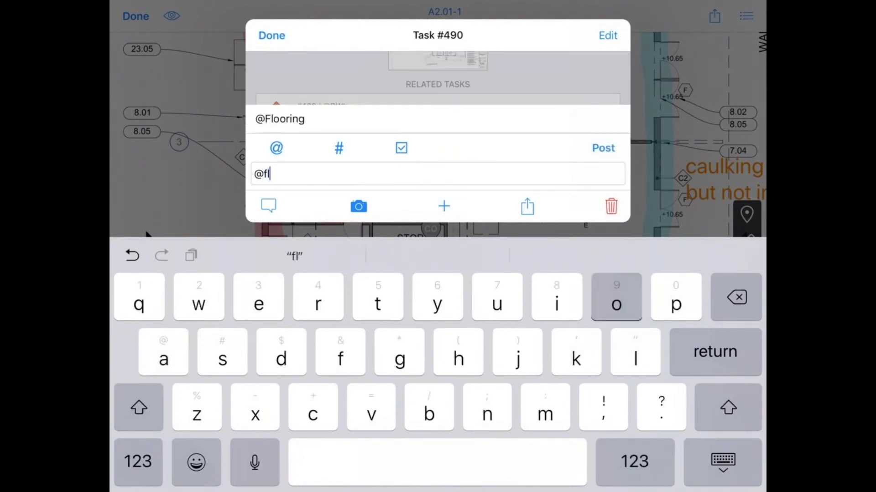
type("o")
left_click(280, 119)
left_click(137, 461)
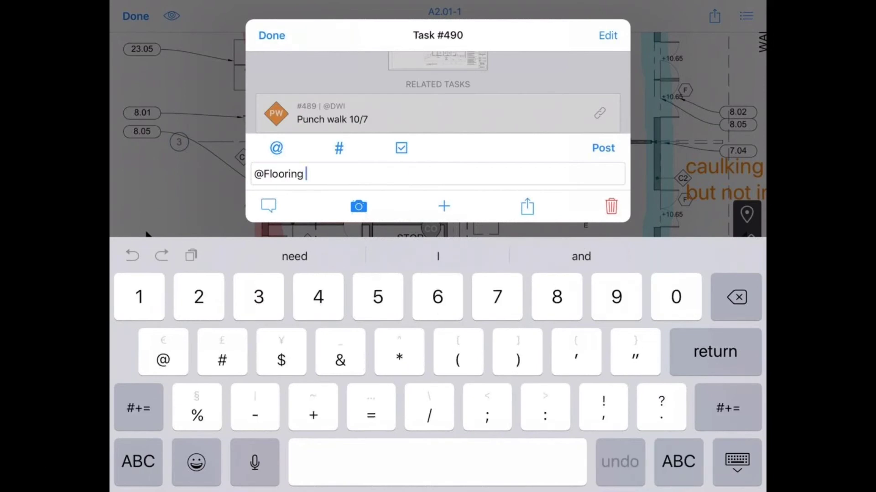
type("@")
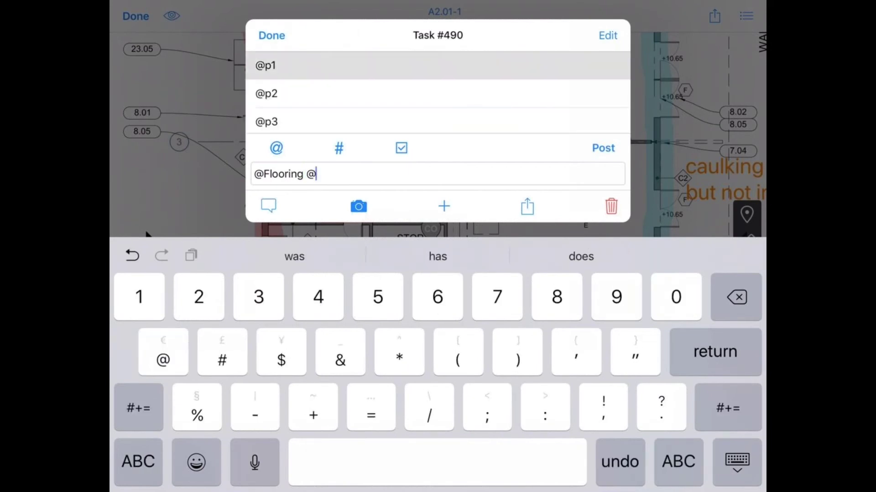
left_click(266, 65)
left_click(138, 462)
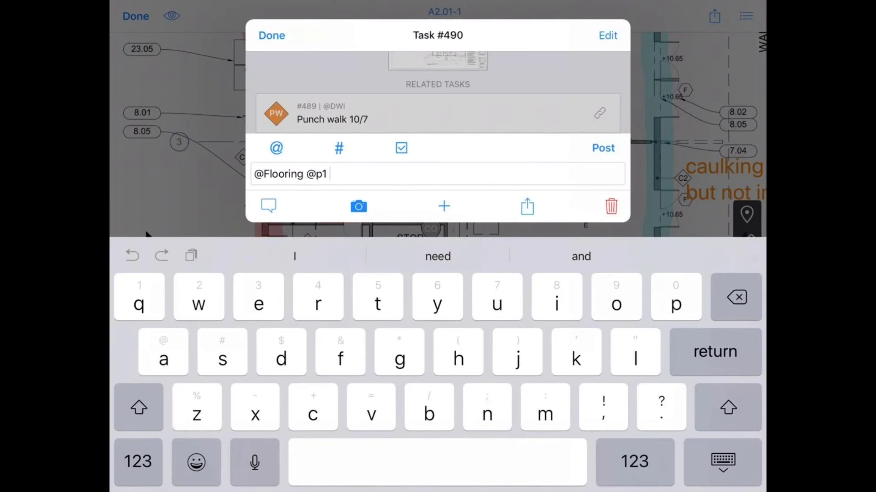
Add the assignee mention and #punch107, then dictate the fix-before-client-visit message.
left_click(634, 461)
type("@")
left_click(634, 462)
type("j")
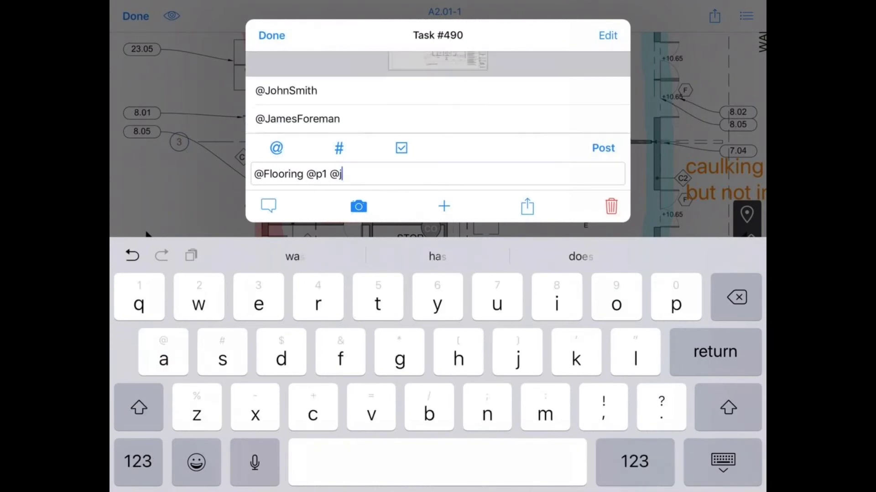
type("a")
left_click(297, 119)
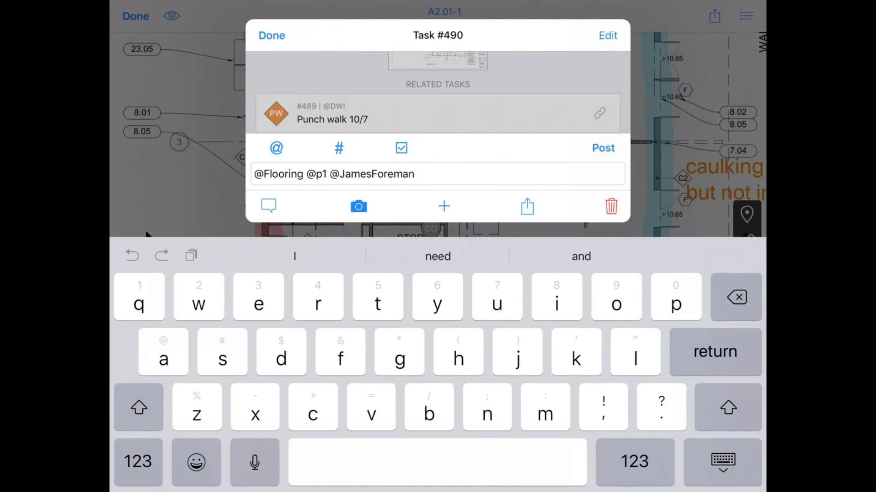
type("#")
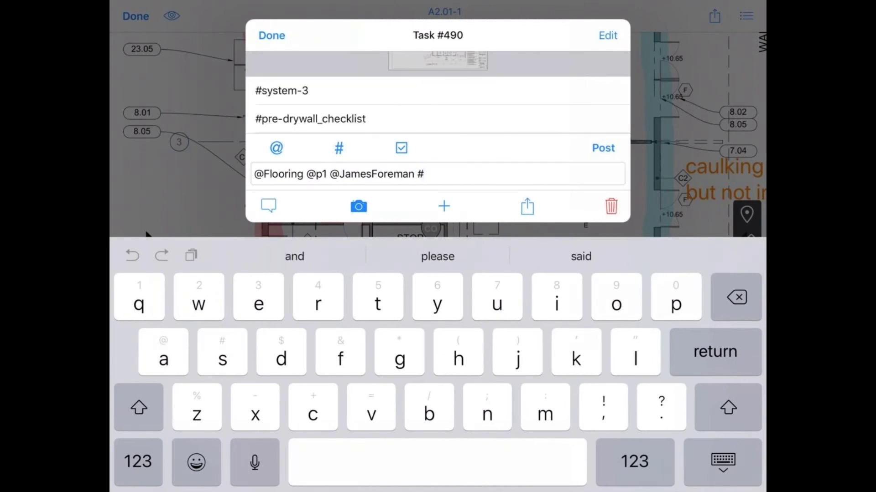
type("punch")
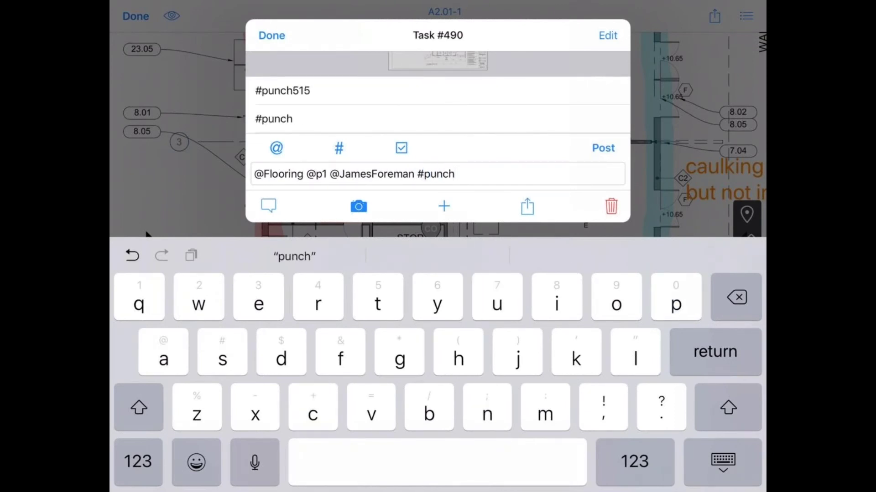
type("107")
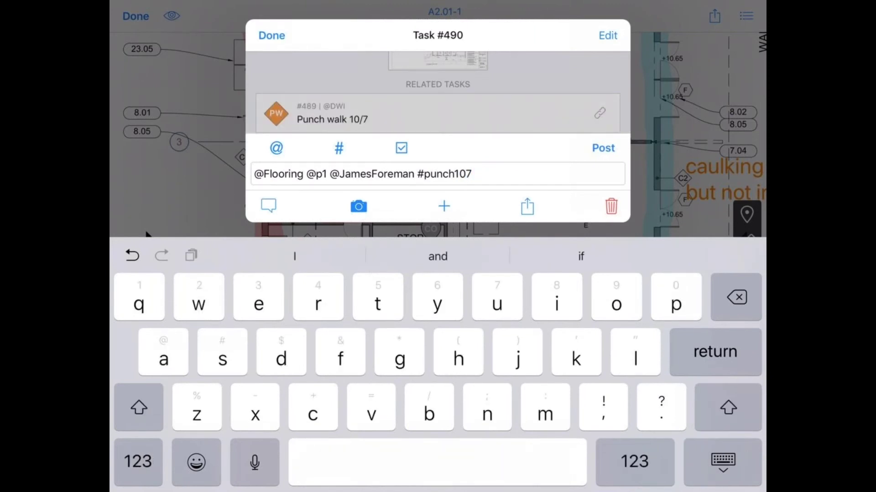
left_click(254, 462)
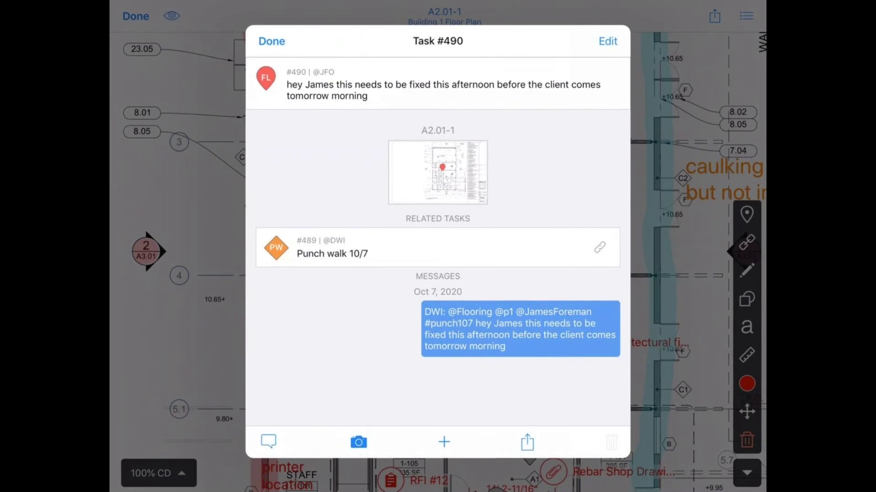
Replace task #490's title with 'Replace damaged carpet tile' using dictation.
left_click(607, 41)
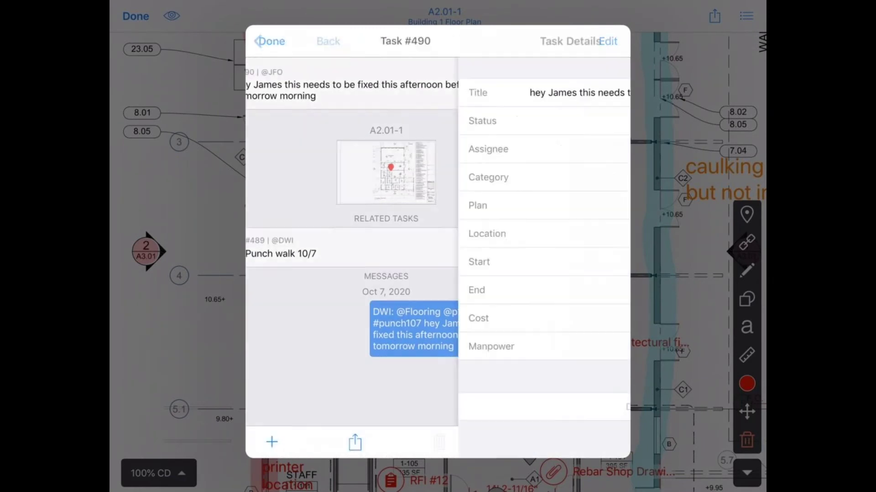
left_click(469, 93)
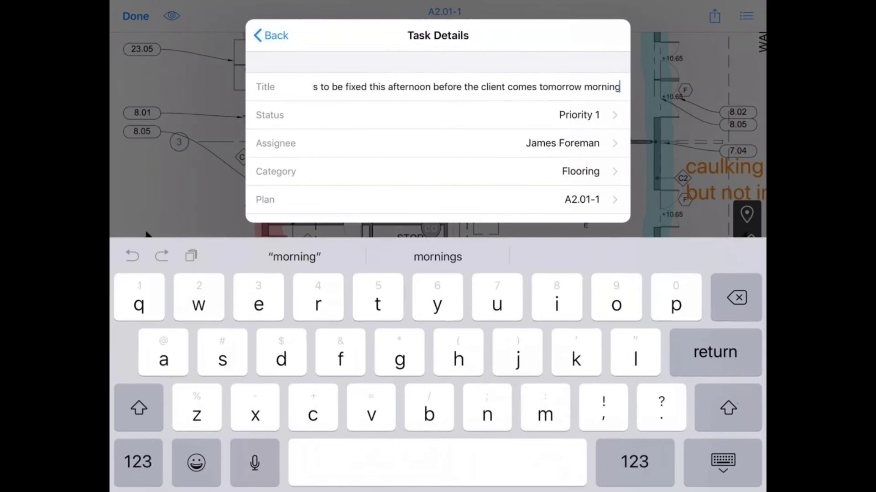
key("BackSpace")
key("BackSpace")
key("BackSpace")
key("BackSpace")
key("BackSpace")
key("BackSpace")
key("BackSpace")
key("BackSpace")
key("BackSpace")
key("BackSpace")
key("BackSpace")
key("BackSpace")
key("BackSpace")
key("BackSpace")
key("BackSpace")
key("BackSpace")
key("BackSpace")
key("BackSpace")
key("BackSpace")
key("BackSpace")
key("BackSpace")
key("BackSpace")
key("BackSpace")
key("BackSpace")
key("BackSpace")
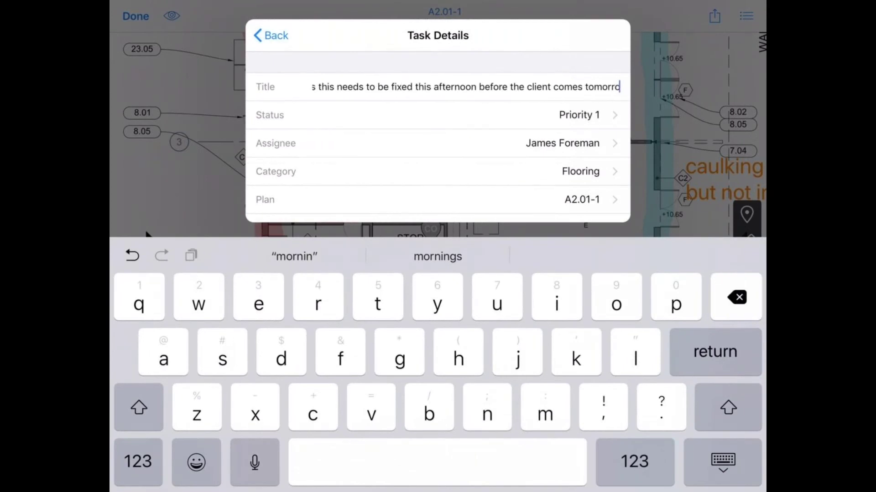
key("BackSpace")
key("BackSpace")
key("BackSpace")
key("BackSpace")
key("BackSpace")
key("BackSpace")
key("BackSpace")
key("BackSpace")
key("BackSpace")
key("BackSpace")
key("BackSpace")
key("BackSpace")
key("BackSpace")
key("BackSpace")
key("BackSpace")
key("BackSpace")
key("BackSpace")
key("BackSpace")
key("BackSpace")
key("BackSpace")
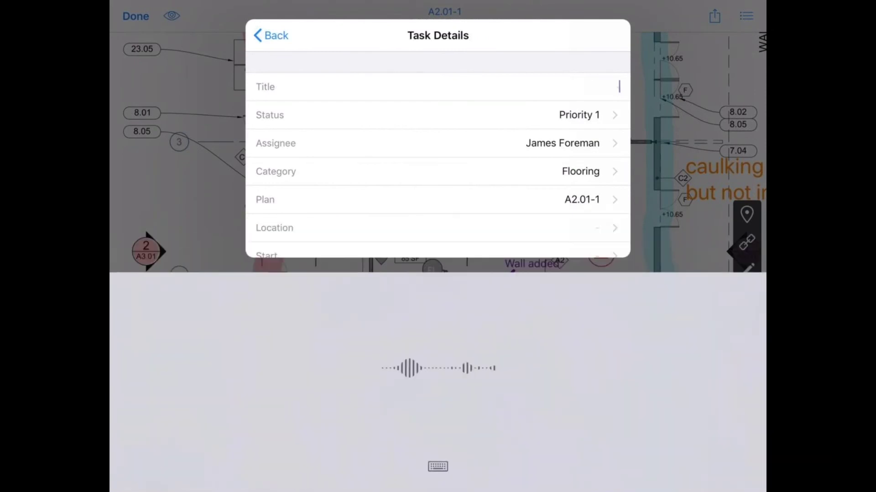
left_click(254, 462)
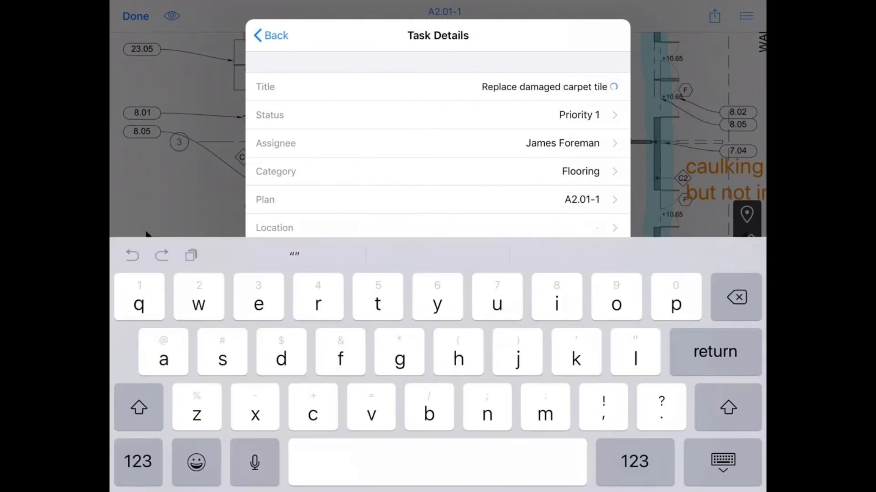
key("Return")
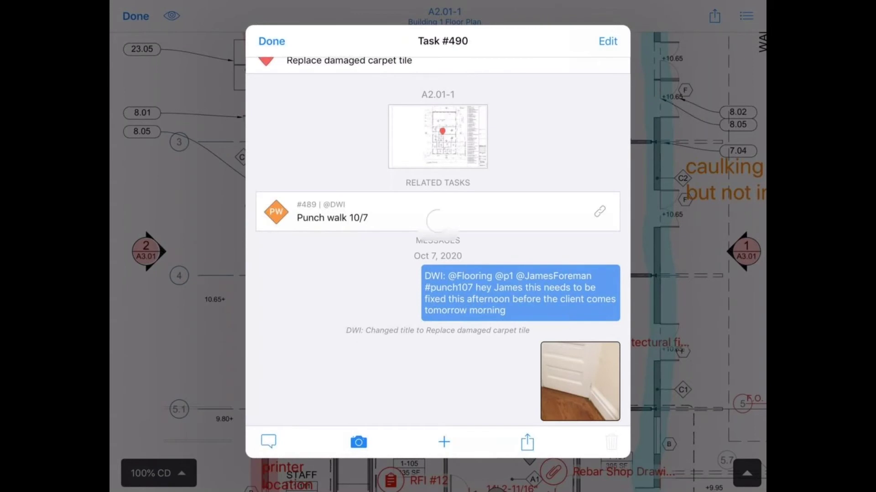
Circle the damaged door corner in red, add an arrow pointing at it, and save the photo.
left_click(716, 179)
mouse_move(387, 280)
left_mouse_down()
mouse_move(523, 238)
mouse_move(540, 249)
left_mouse_up()
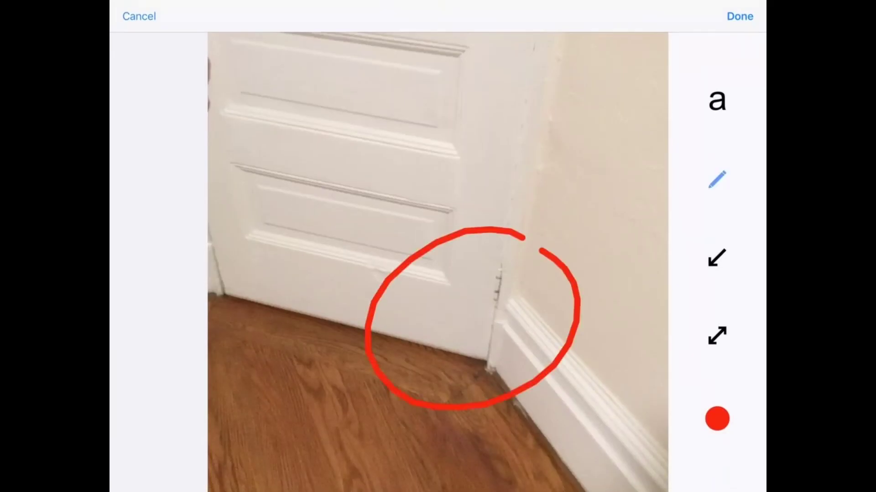
left_click(717, 257)
left_click_drag(335, 196, 396, 248)
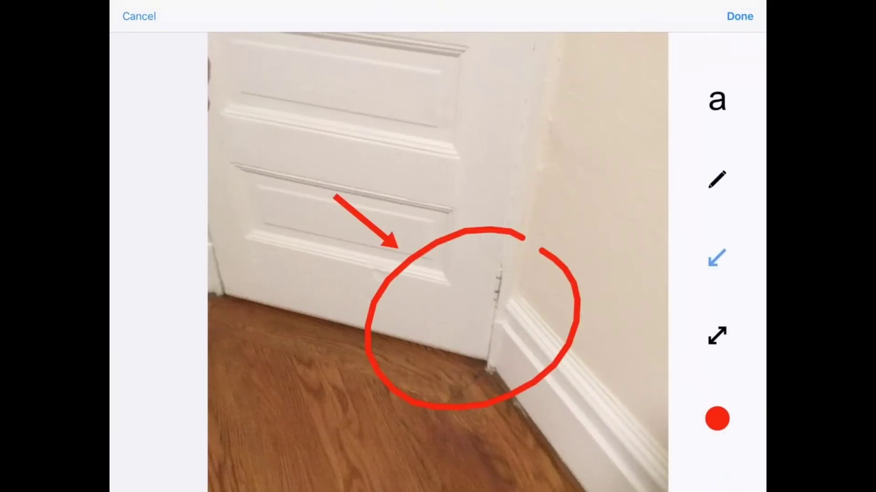
left_click(717, 419)
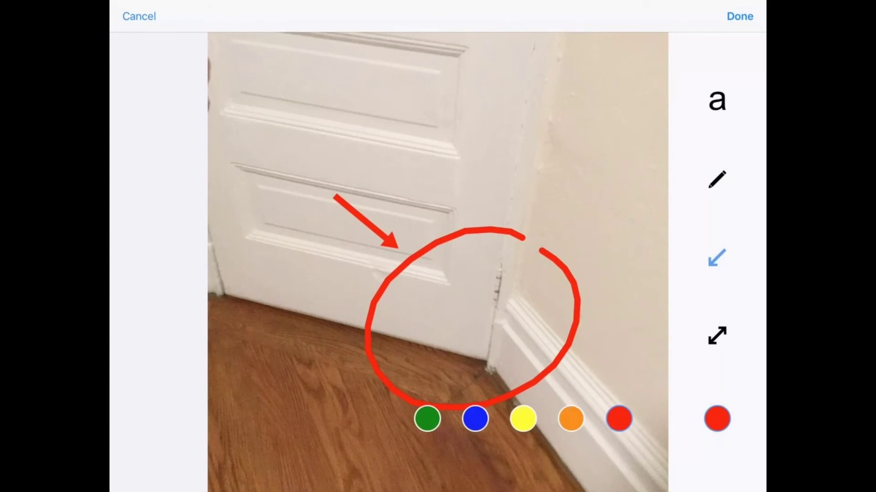
left_click(739, 16)
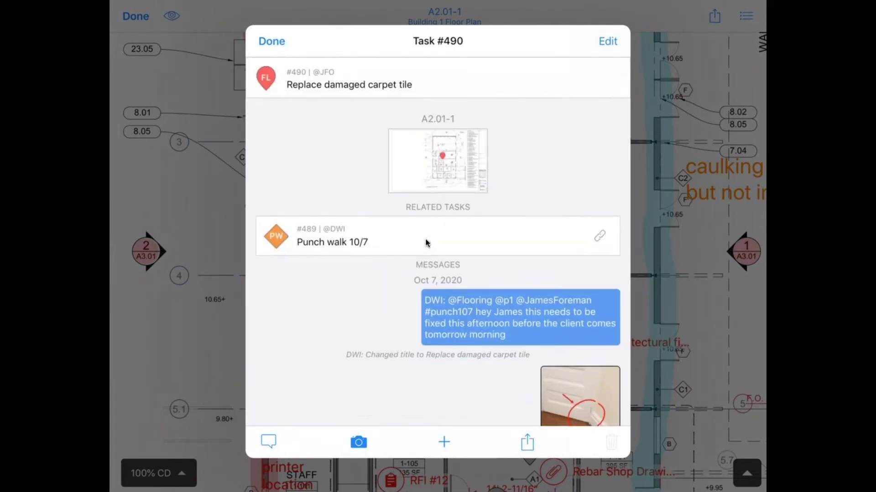
scroll(426, 239, "down", 3)
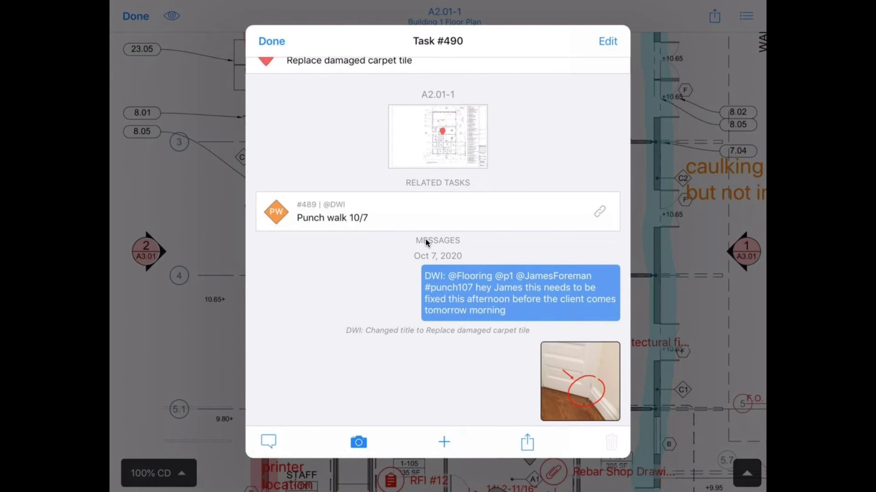
left_click(529, 442)
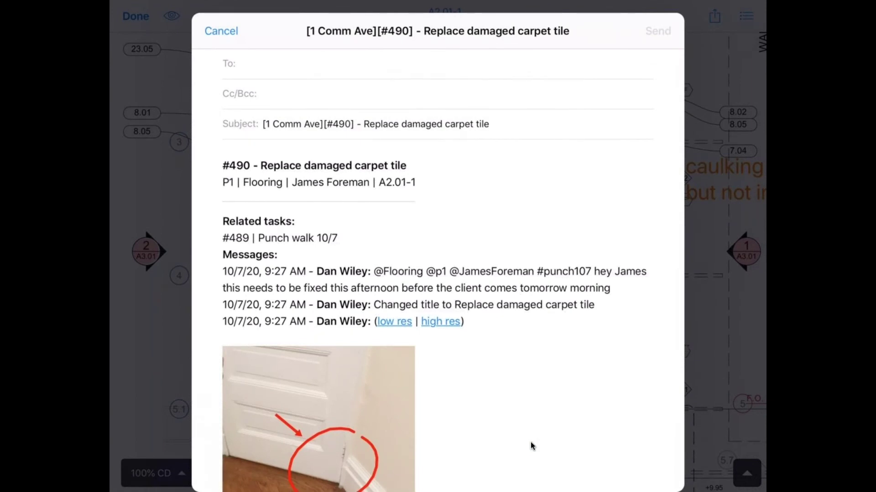
scroll(530, 442, "down", 5)
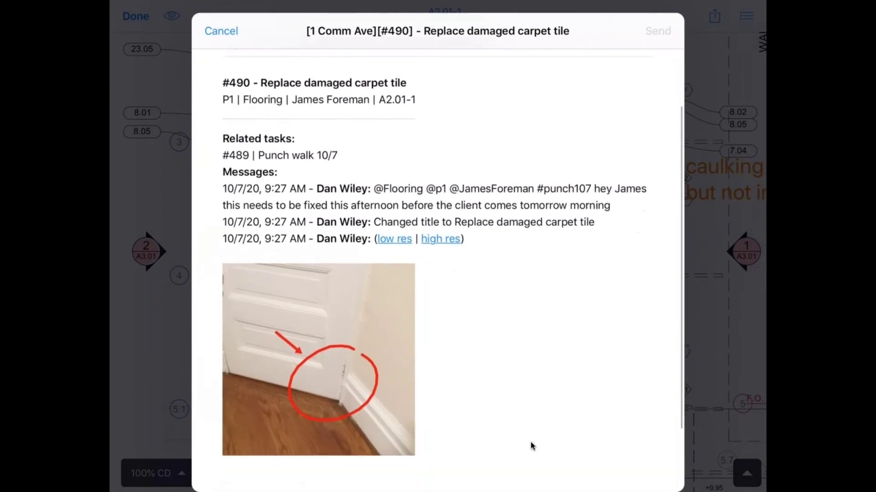
scroll(530, 442, "down", 3)
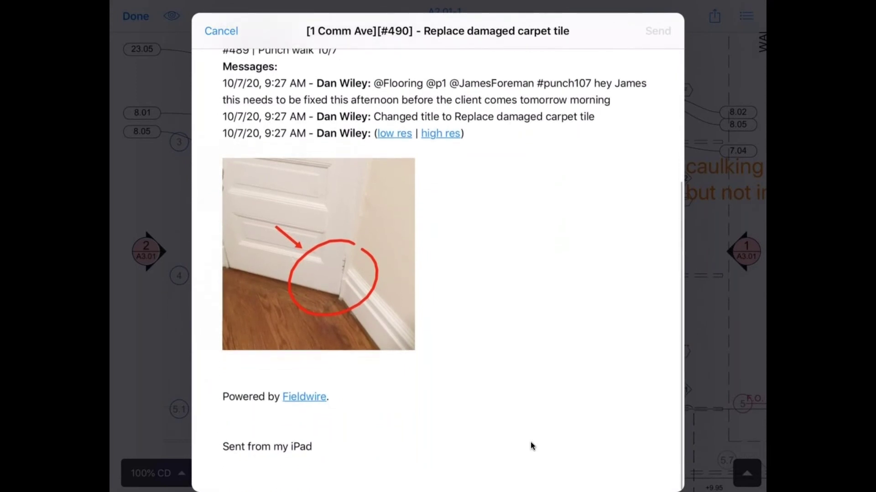
scroll(530, 442, "up", 6)
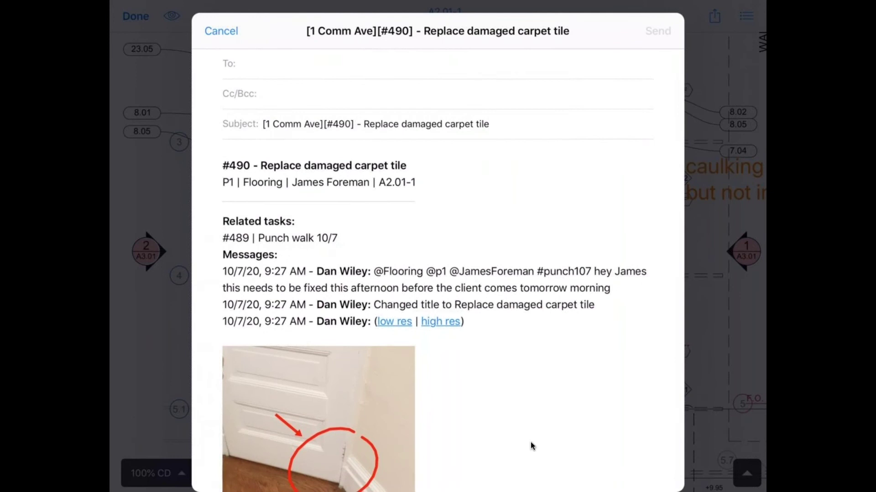
left_click(221, 31)
left_click(293, 100)
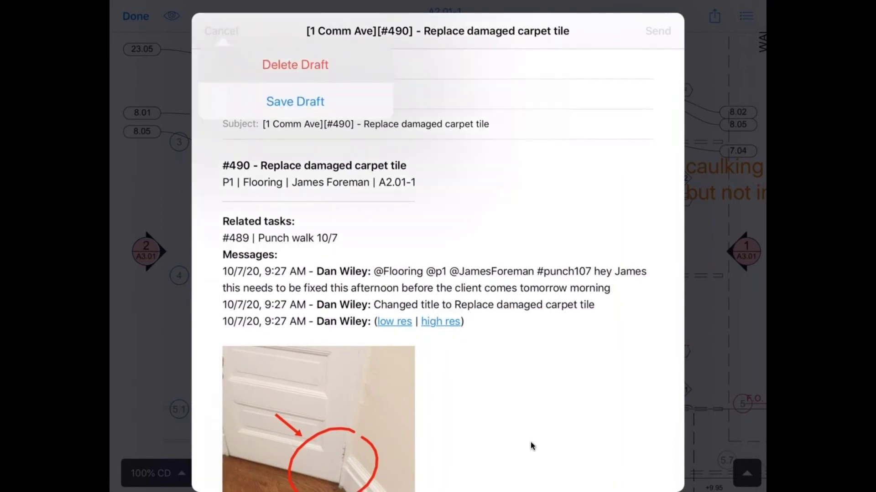
scroll(530, 446, "up", 2)
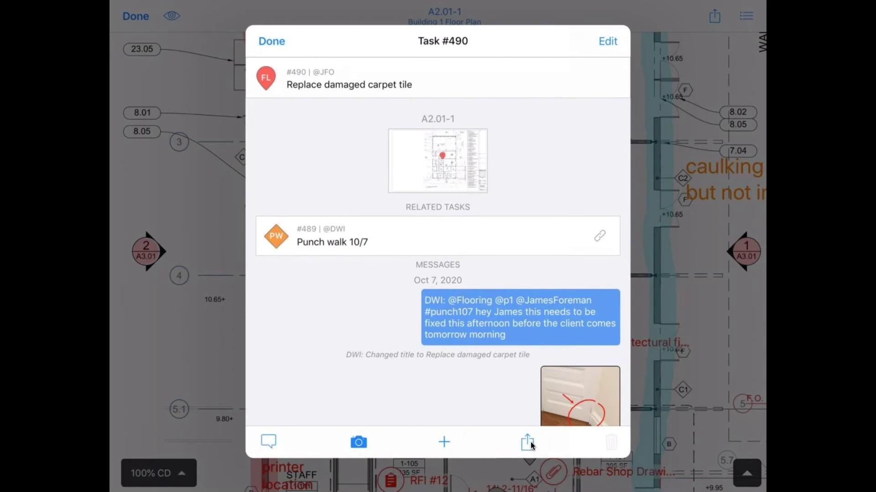
Set task #490's status to Completed and close it to return to the A2.01-1 floor plan.
left_click(527, 442)
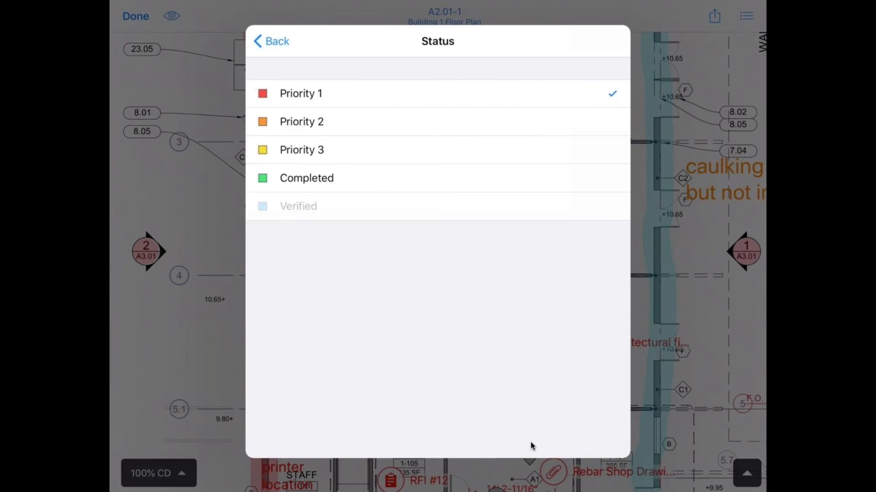
left_click(307, 178)
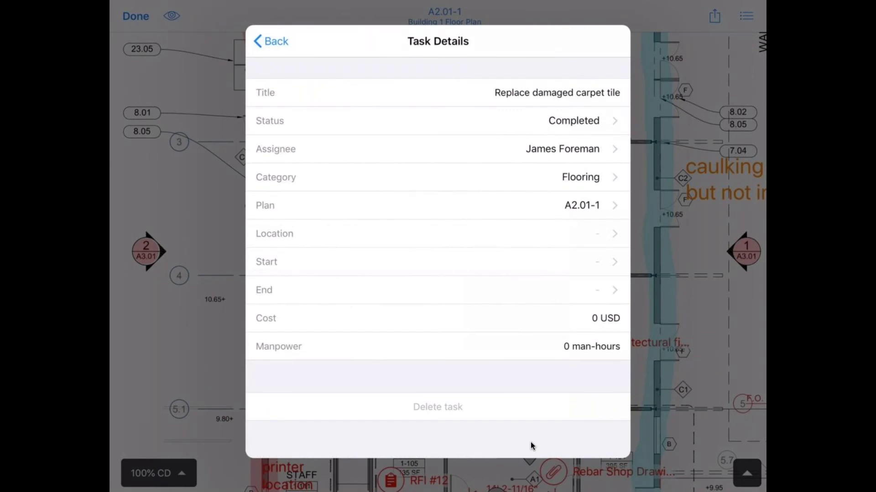
key("Escape")
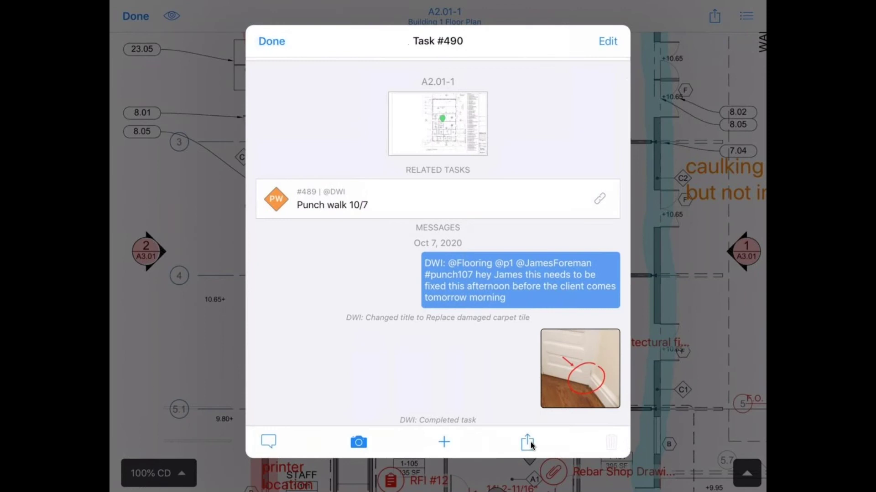
key("Escape")
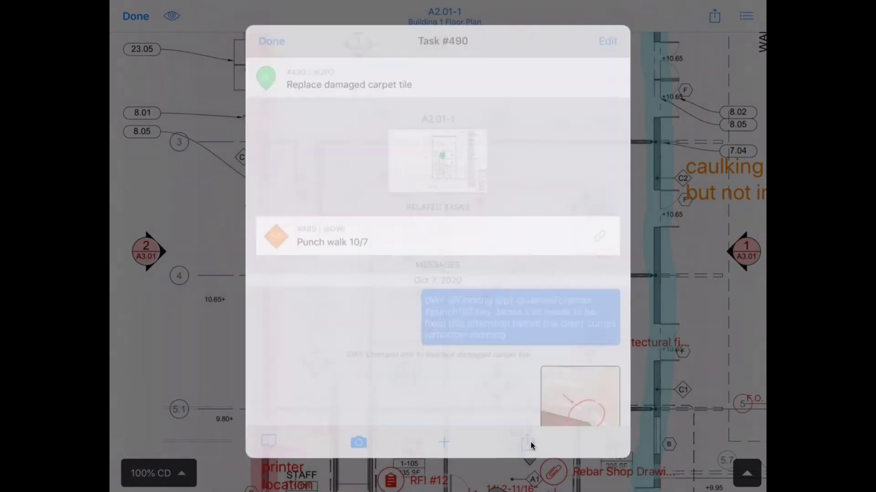
scroll(531, 446, "down", 5)
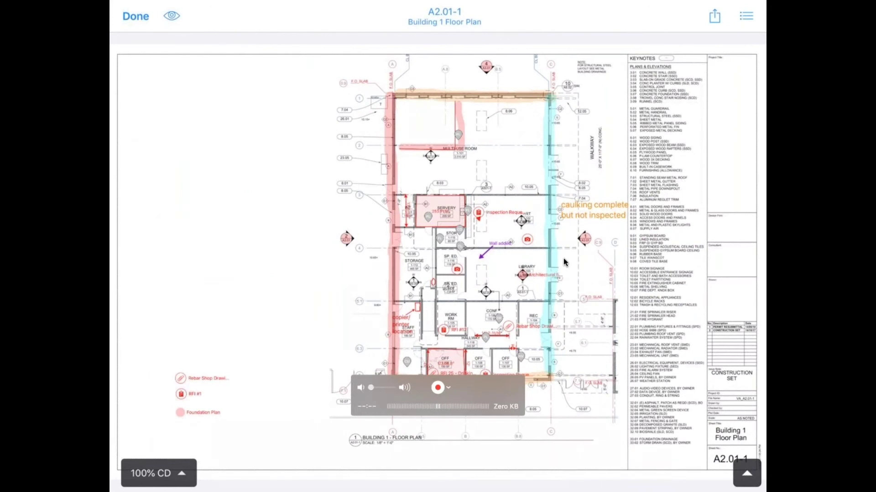
In the web app's task board, filter tasks by Drywall, Concrete, HVAC and Ceilings categories.
key("super+Tab")
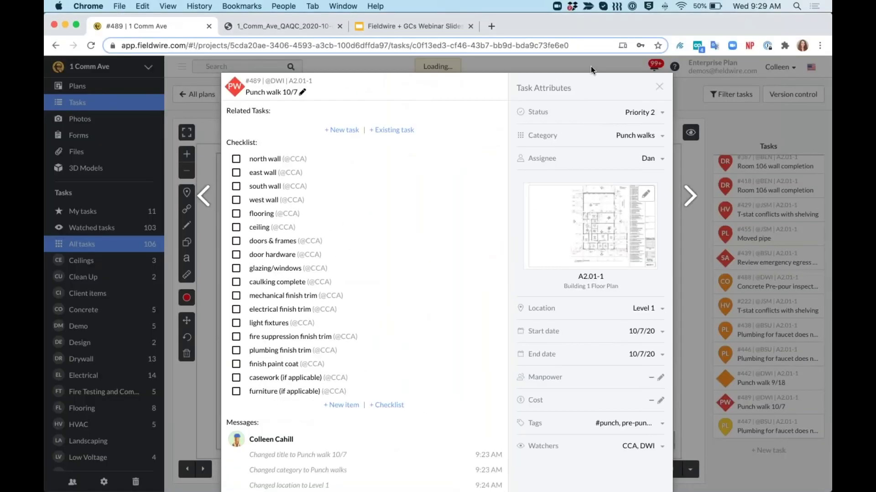
left_click(590, 67)
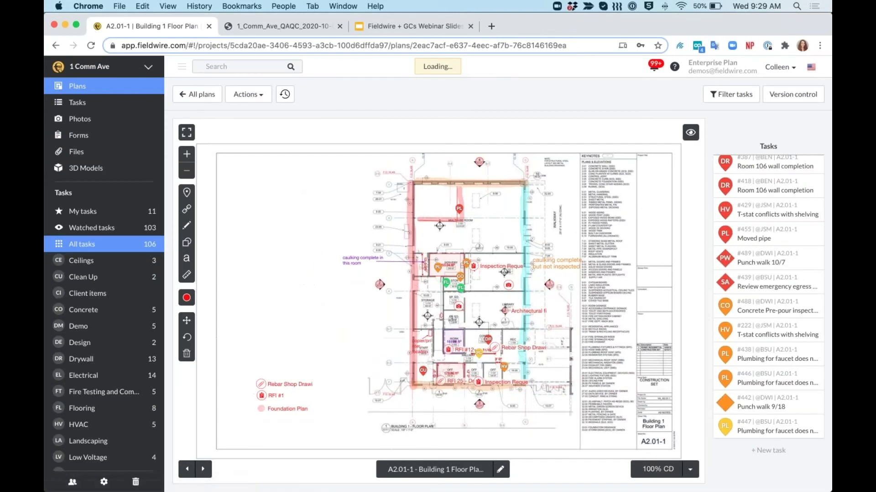
left_click(124, 107)
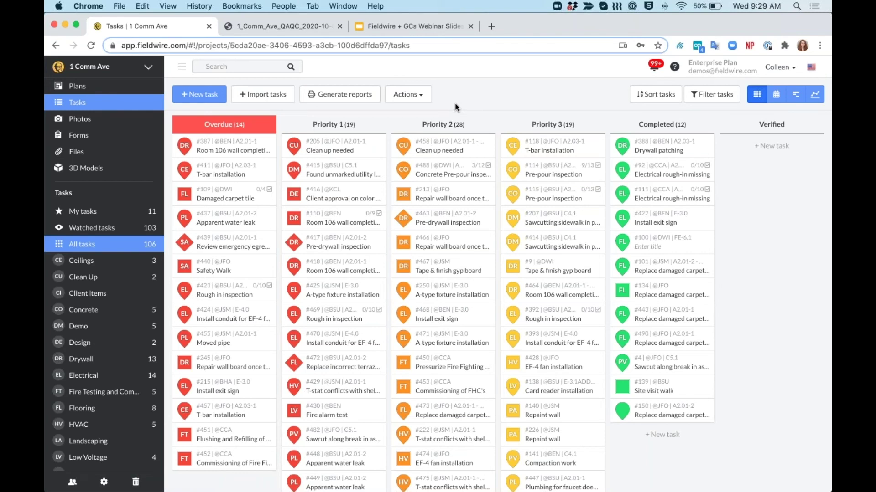
left_click(112, 364)
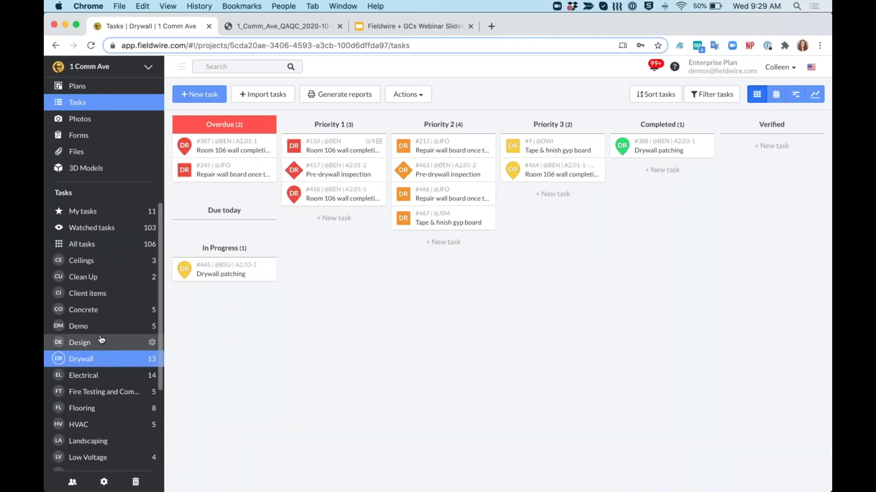
left_click(104, 314)
left_click(109, 423)
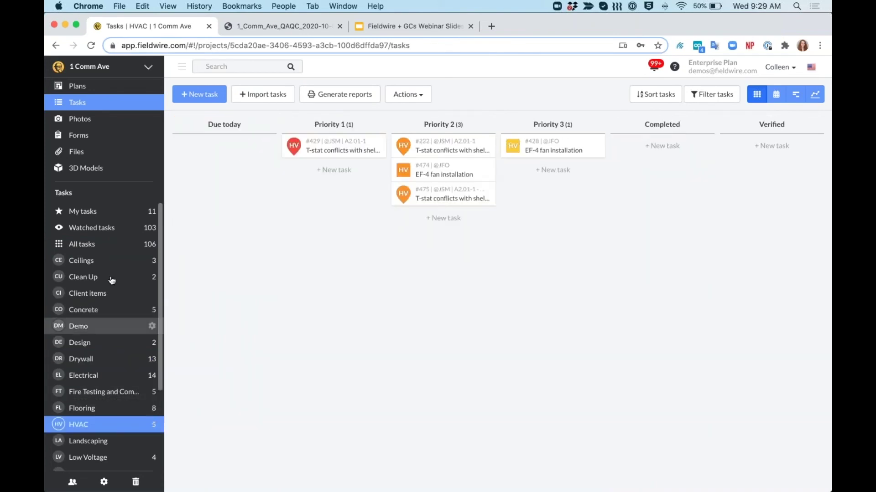
left_click(111, 263)
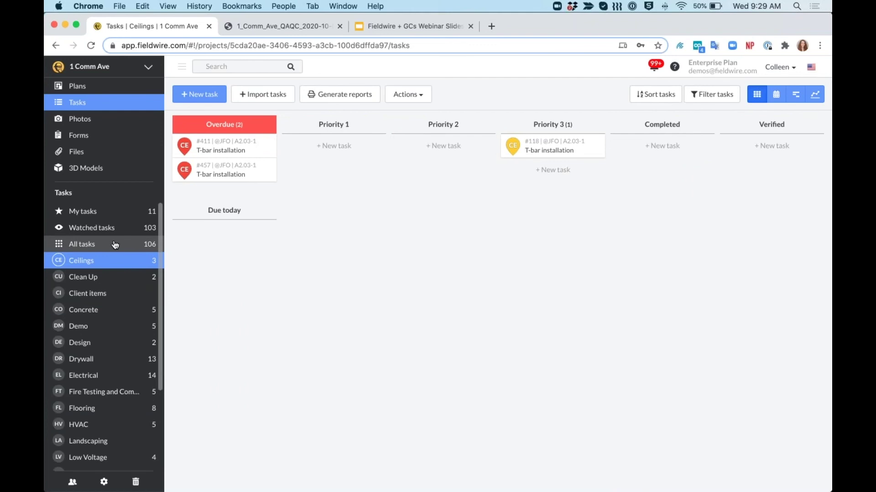
View My tasks, Watched tasks and All tasks, then open task #134.
left_click(110, 217)
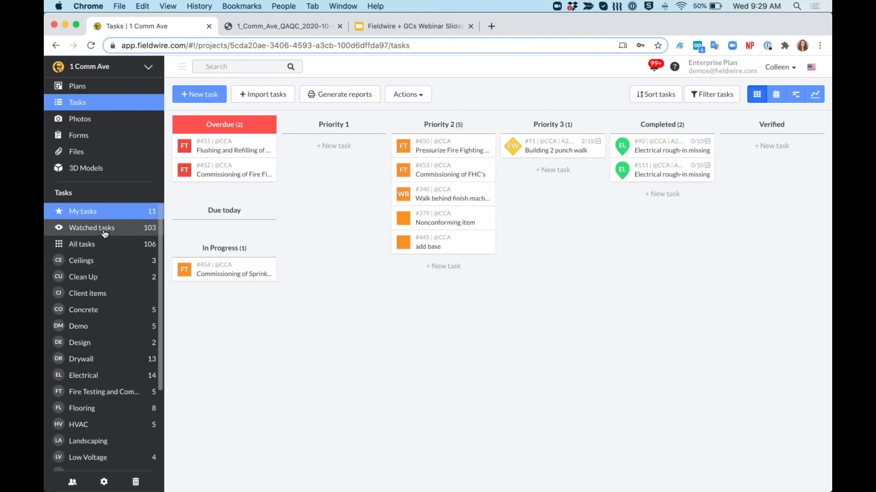
left_click(104, 231)
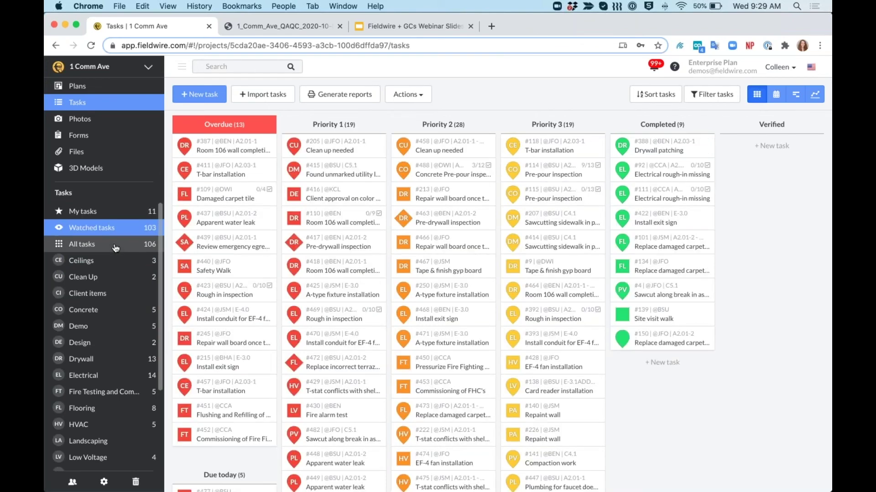
left_click(115, 248)
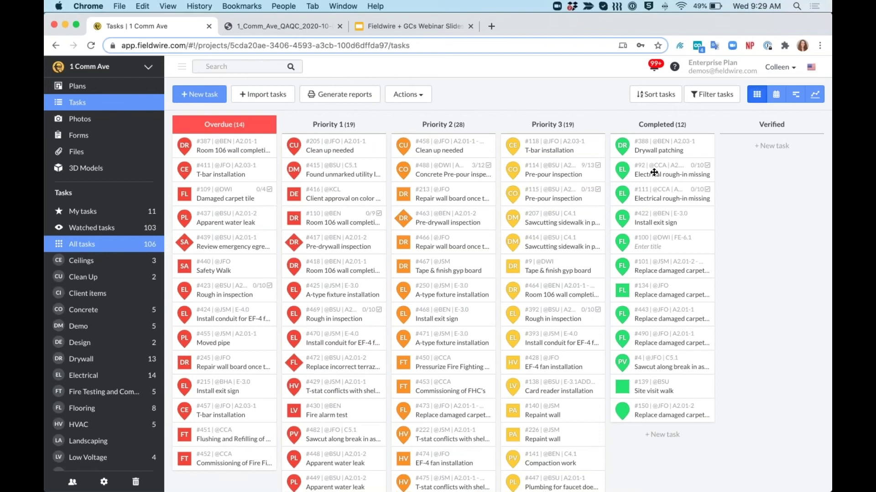
left_click(661, 292)
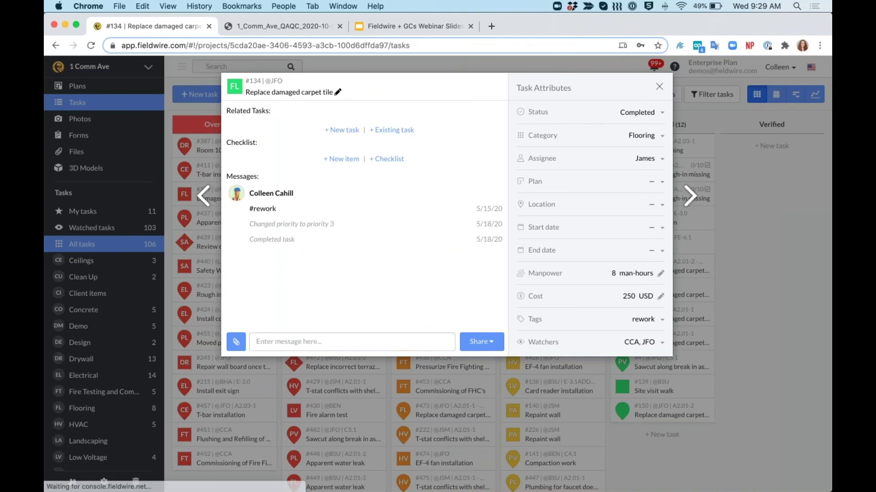
Close task #134 and drag task #443 from Completed into the Verified column.
left_click(660, 87)
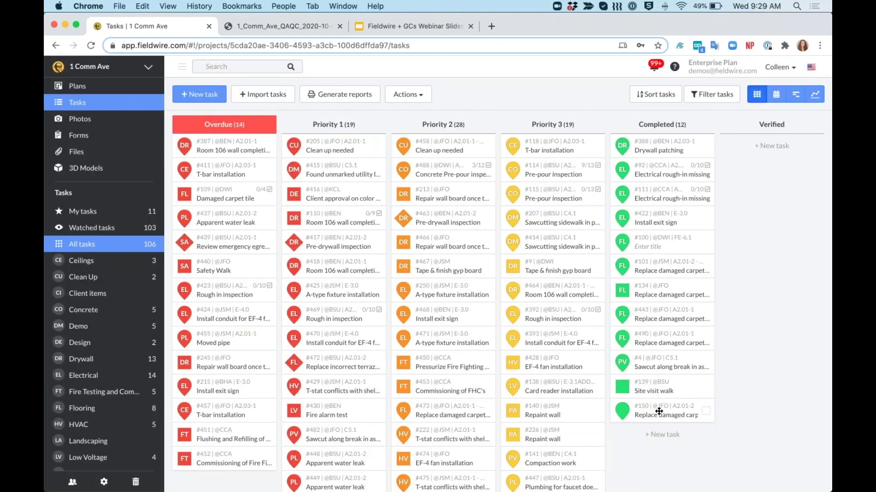
left_click_drag(723, 299, 778, 155)
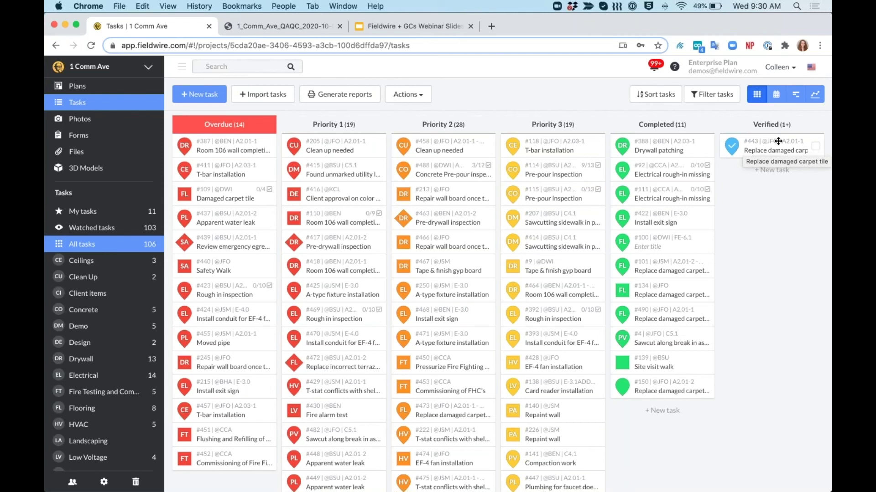
In the Gantt timeline, shift Replace incorrect terrazzo one day later to 10/8–10/12.
left_click(777, 98)
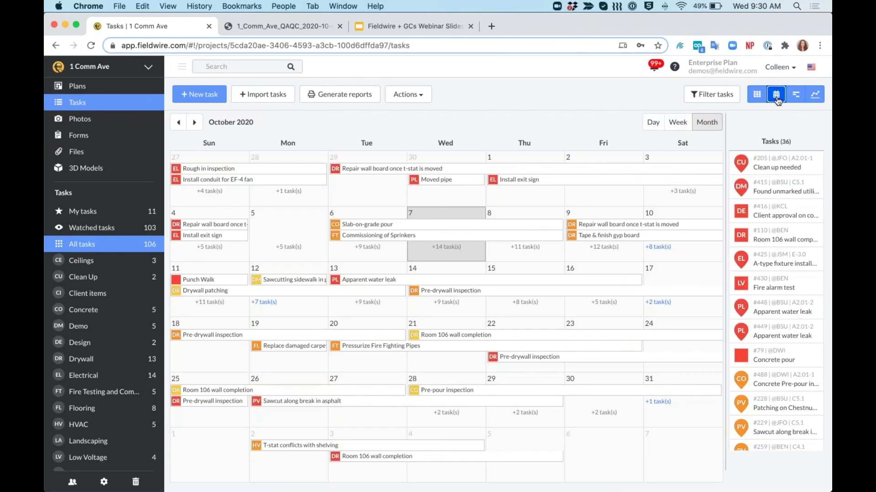
left_click(798, 97)
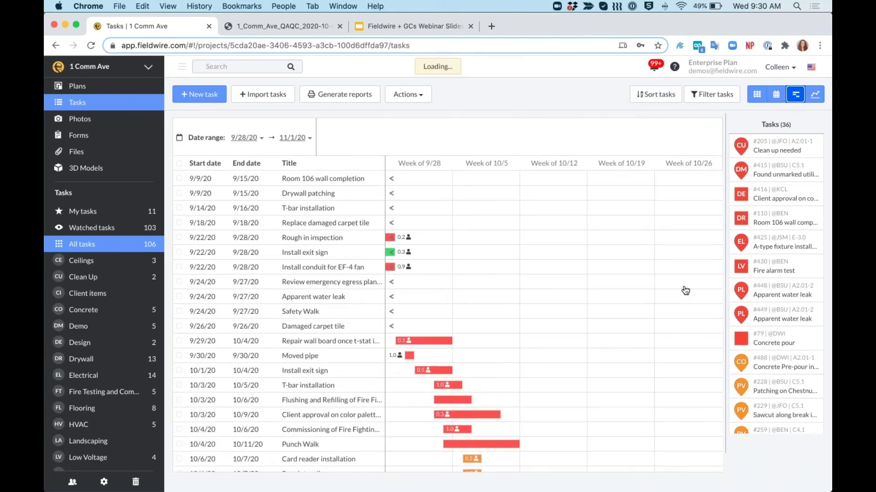
scroll(618, 384, "down", 1)
scroll(617, 381, "down", 5)
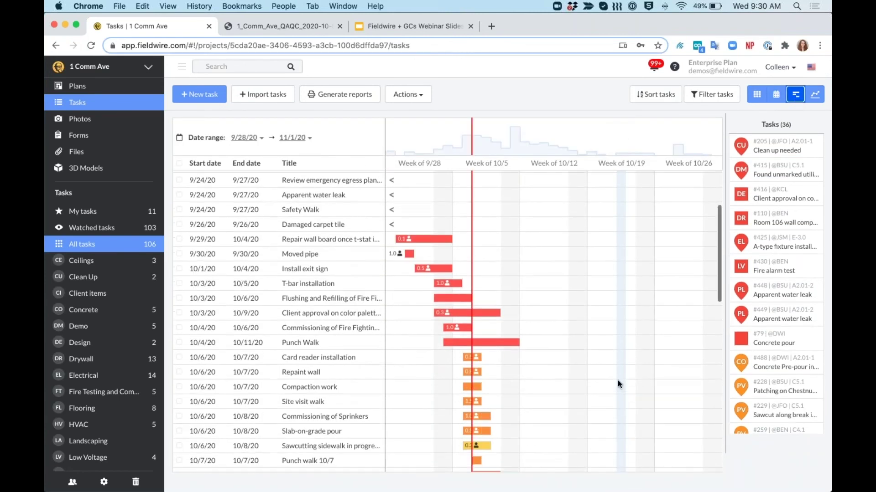
scroll(617, 380, "down", 3)
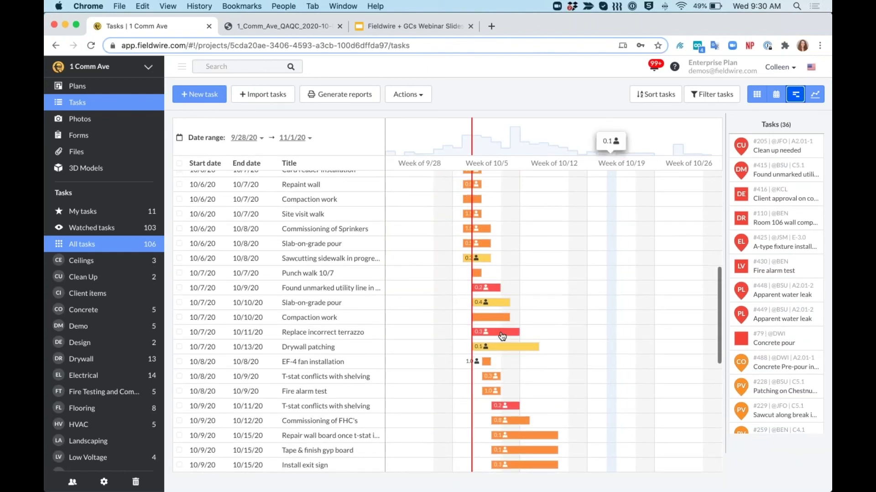
scroll(510, 335, "up", 1)
left_click_drag(516, 336, 534, 338)
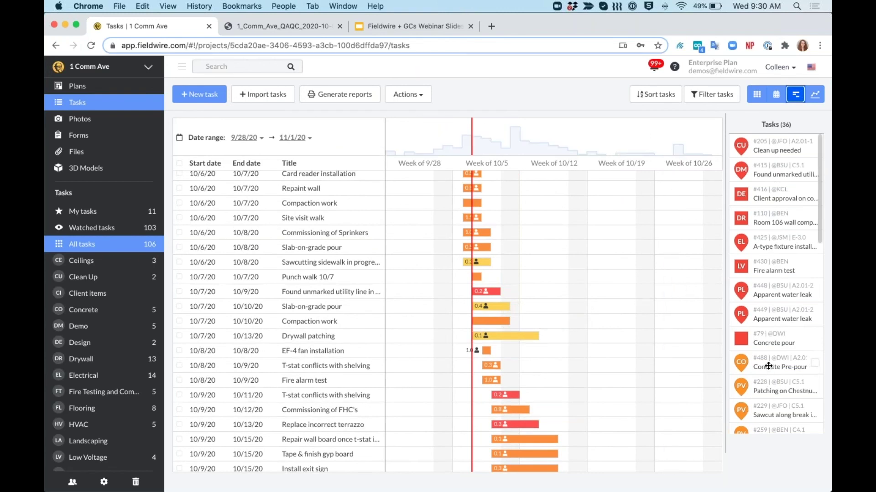
Schedule the Concrete Pre-pour inspection on the timeline and return to the board layout.
left_click_drag(768, 365, 510, 381)
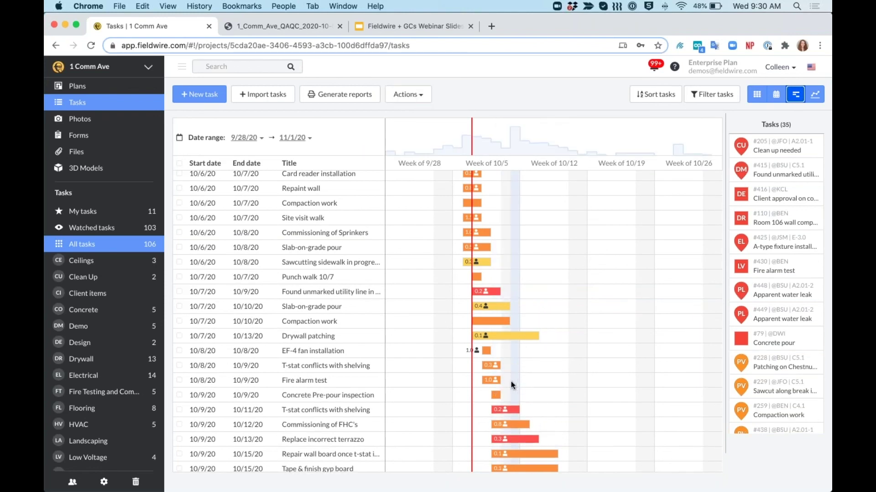
mouse_move(494, 382)
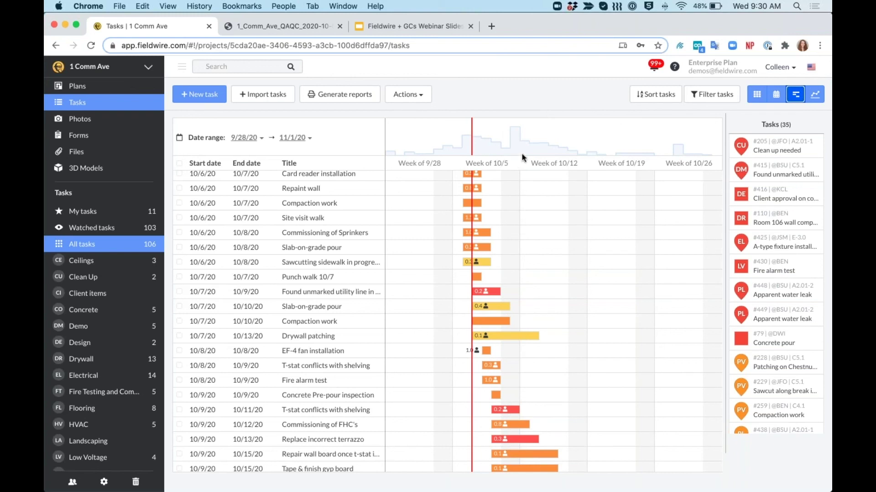
left_click(756, 94)
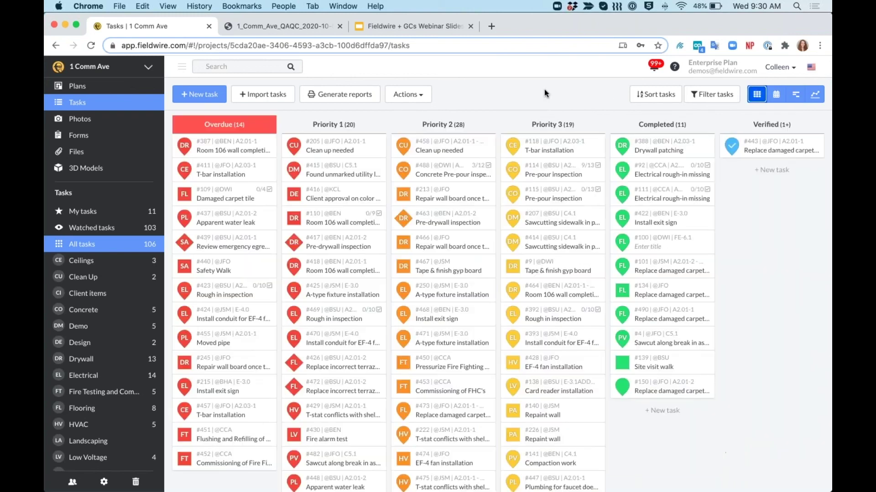
Choose the Punchlist - All open items report and keep a single 'punch' tag filter.
left_click(350, 100)
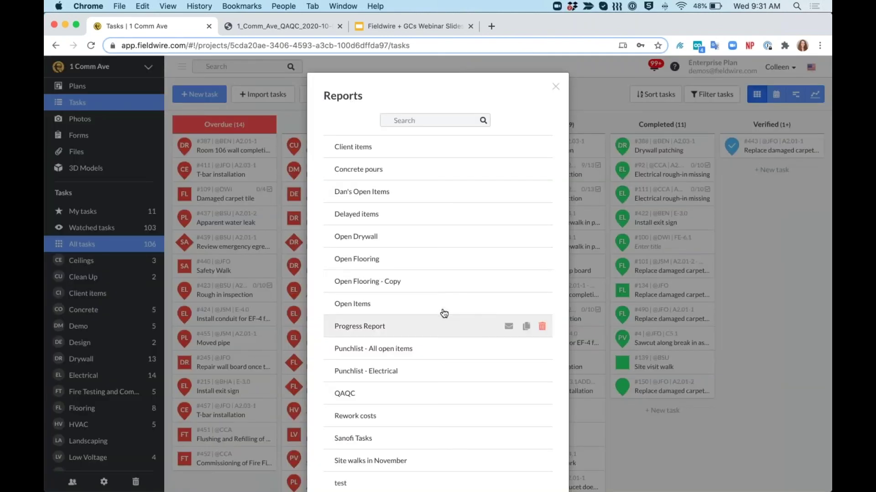
scroll(441, 315, "down", 3)
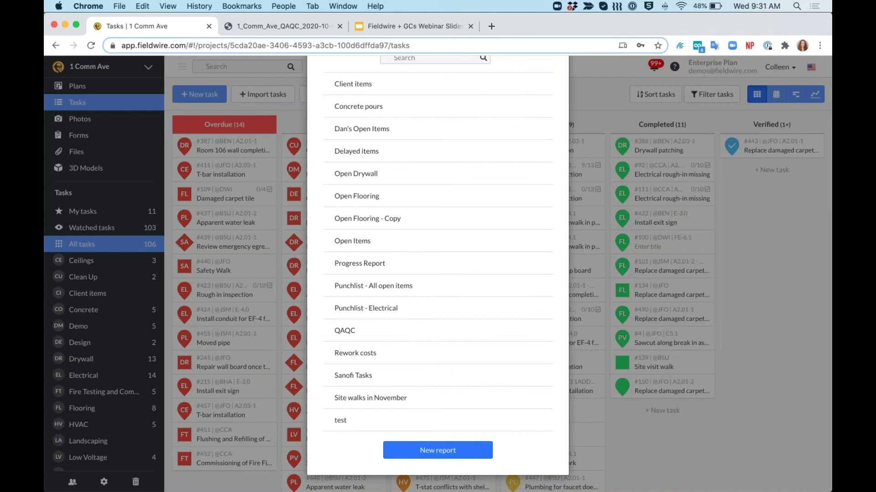
left_click(427, 288)
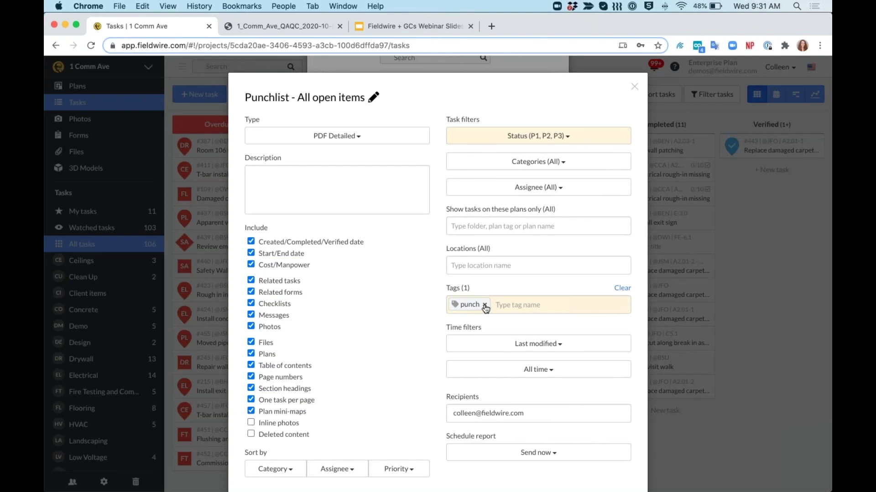
left_click(521, 304)
type("punch")
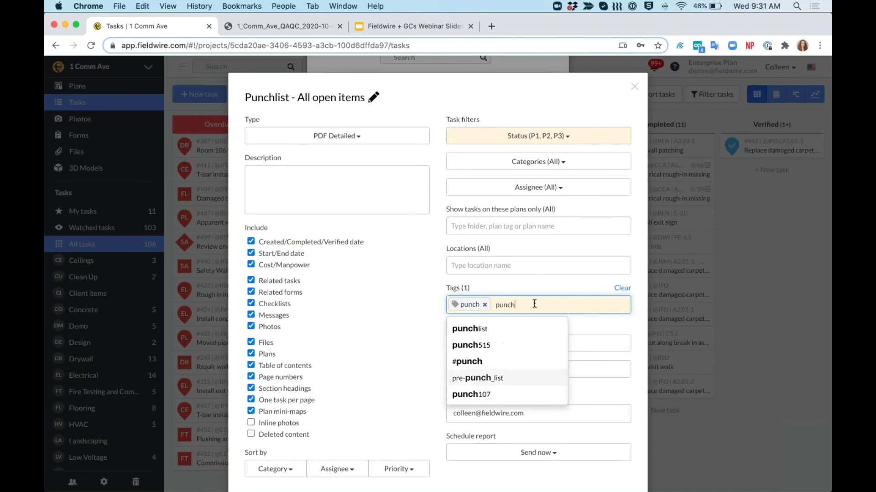
double_click(497, 304)
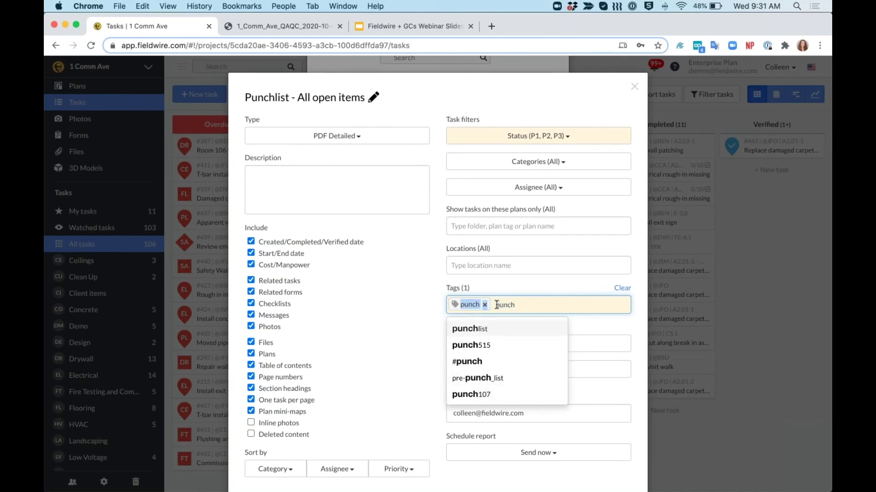
left_click(525, 306)
key("BackSpace")
key("BackSpace")
key("BackSpace")
key("BackSpace")
key("BackSpace")
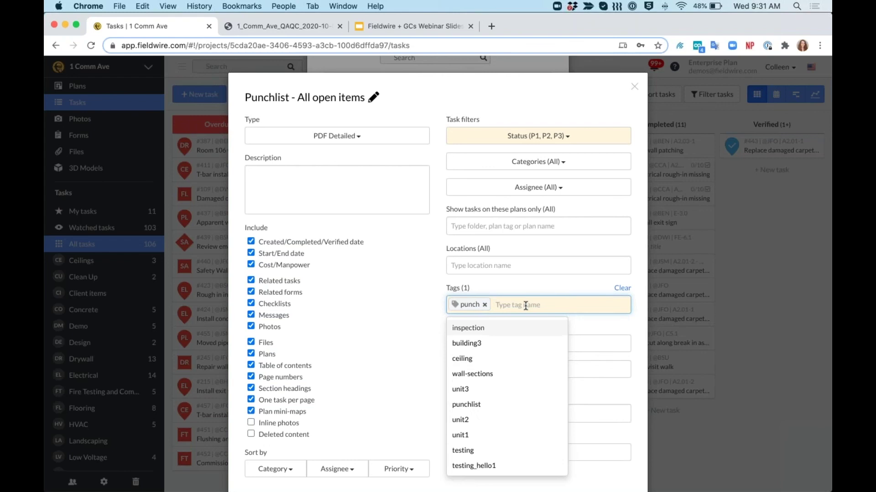
left_click(424, 239)
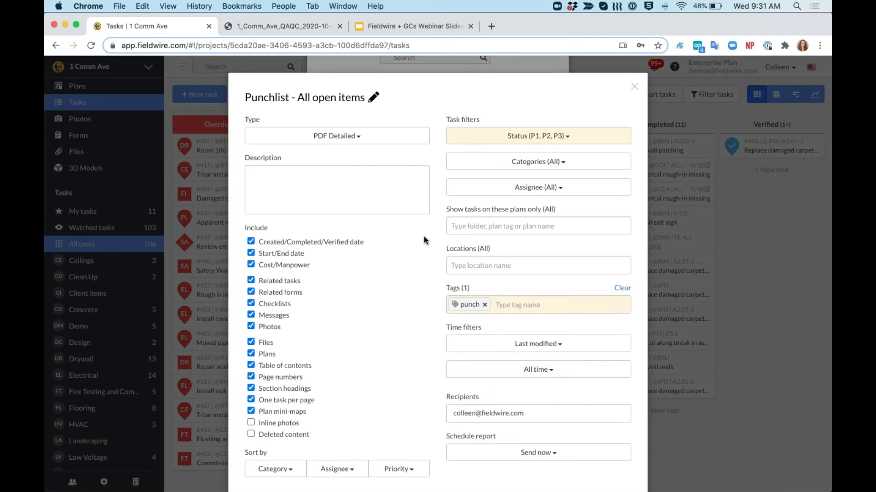
Review the P1–P3 status filter and the Sort by options, leaving both unchanged.
left_click(565, 137)
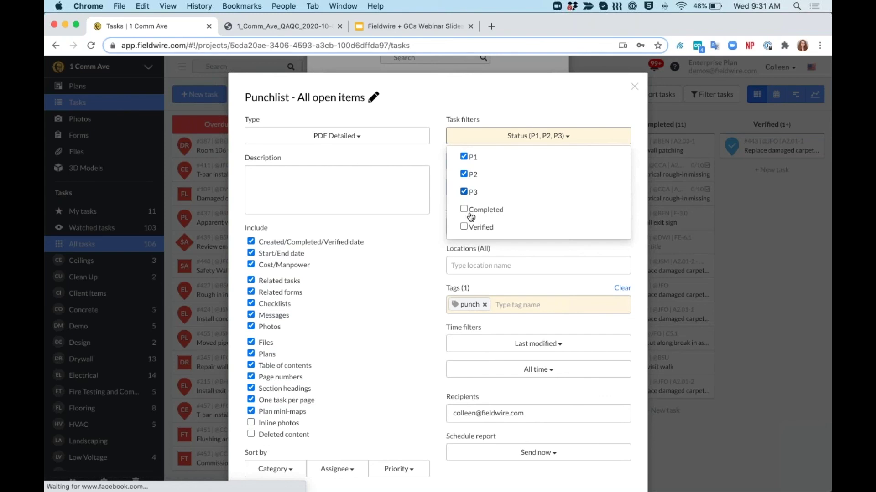
left_click(540, 139)
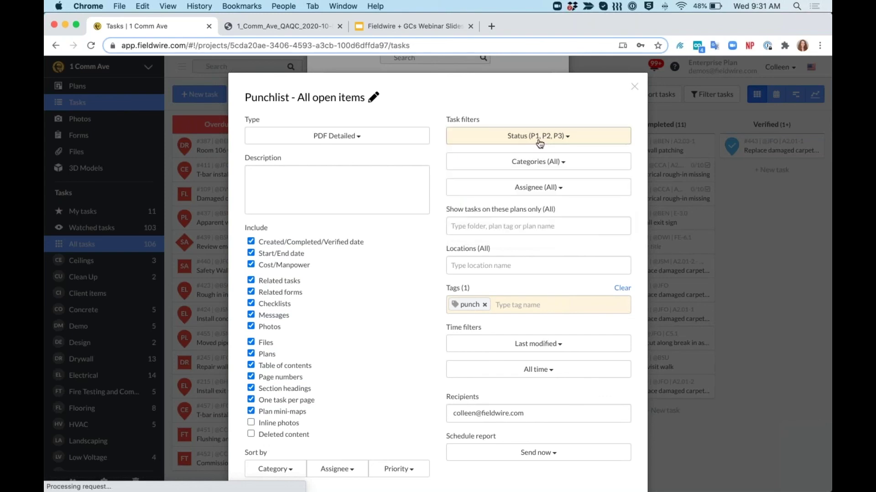
scroll(276, 444, "down", 3)
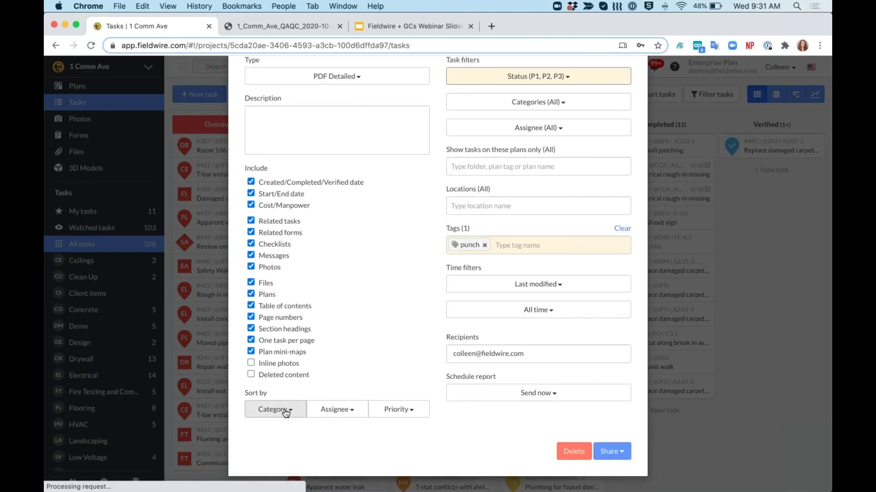
left_click(299, 413)
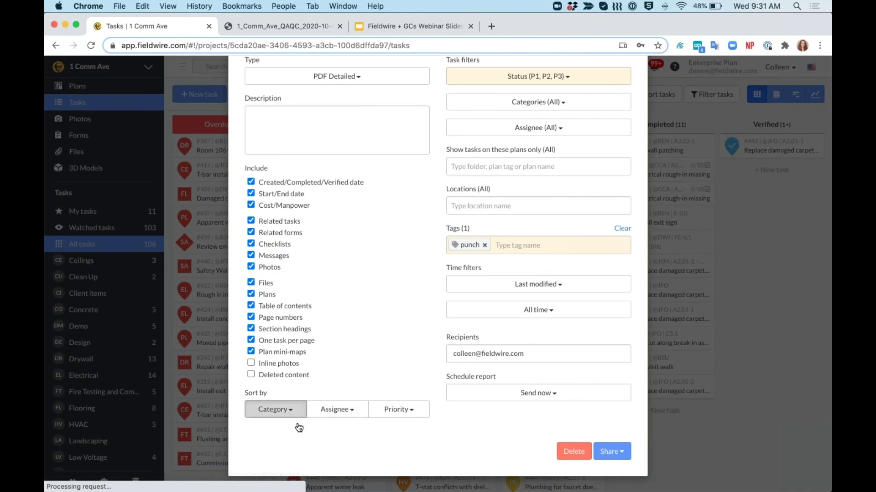
scroll(310, 457, "down", 3)
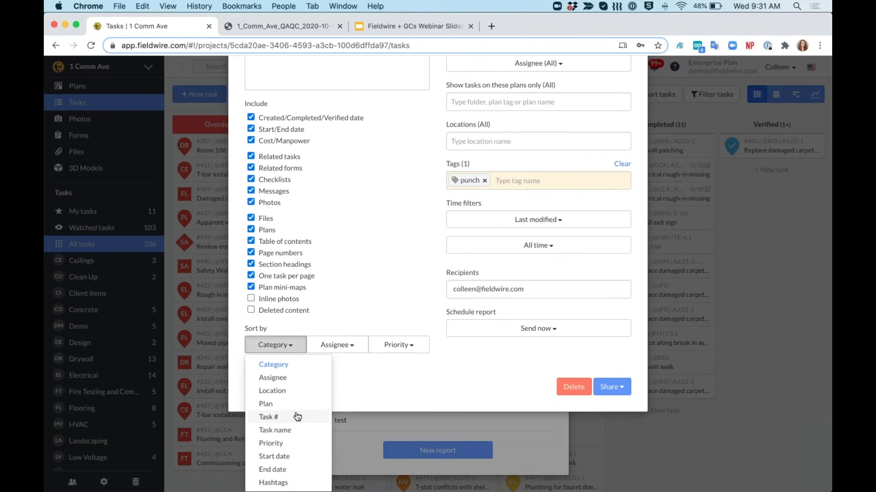
left_click(385, 370)
scroll(386, 368, "up", 3)
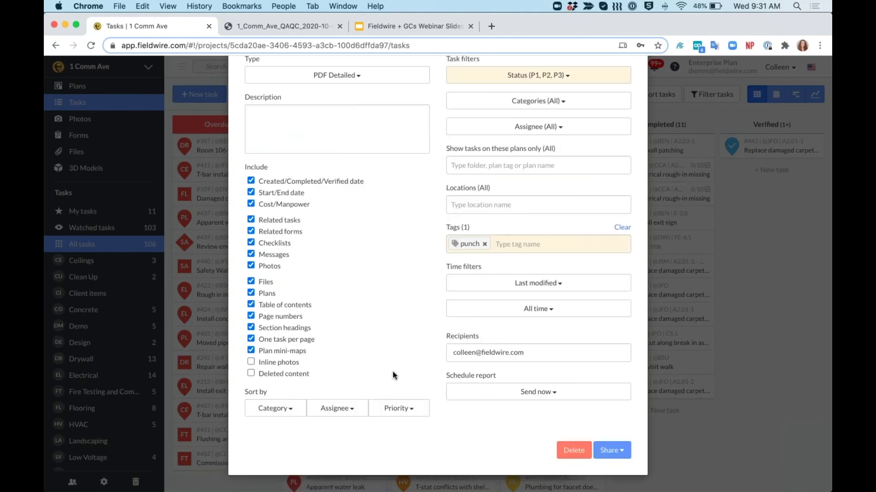
scroll(404, 370, "up", 3)
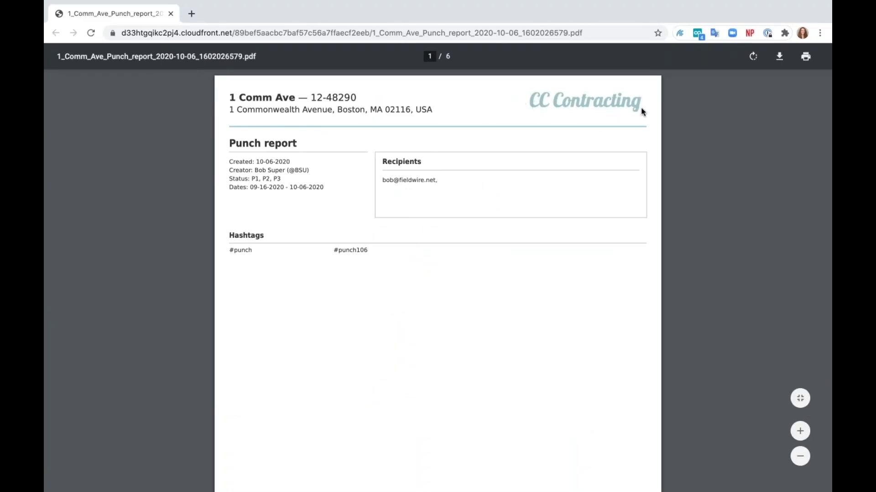
Scroll past the report's cover and table of contents to Flooring task #32 and its marked-up photo.
scroll(631, 231, "down", 8)
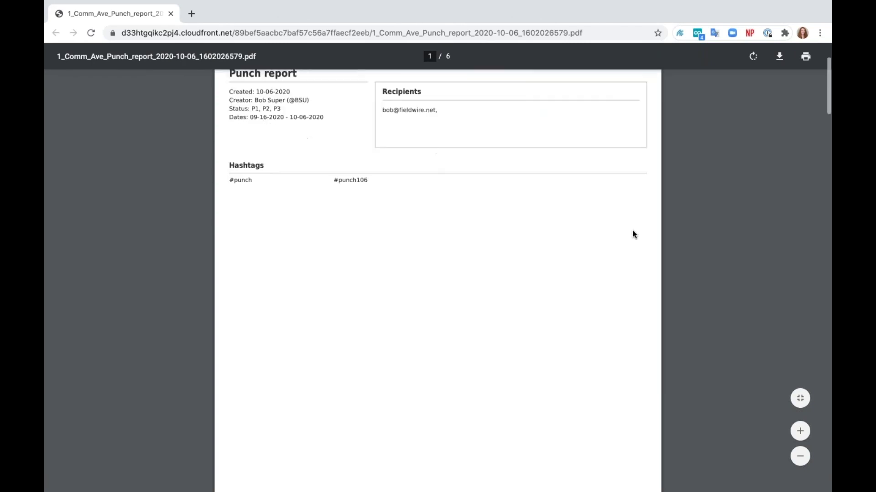
scroll(438, 273, "down", 5)
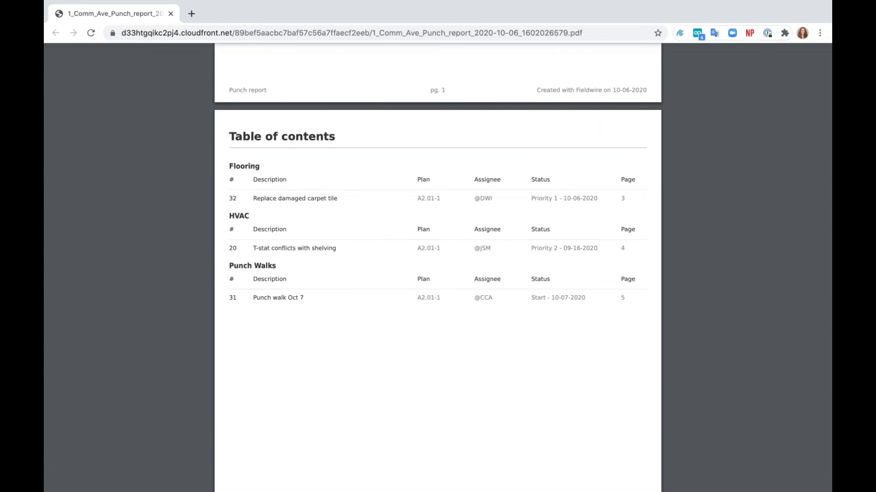
scroll(438, 273, "down", 13)
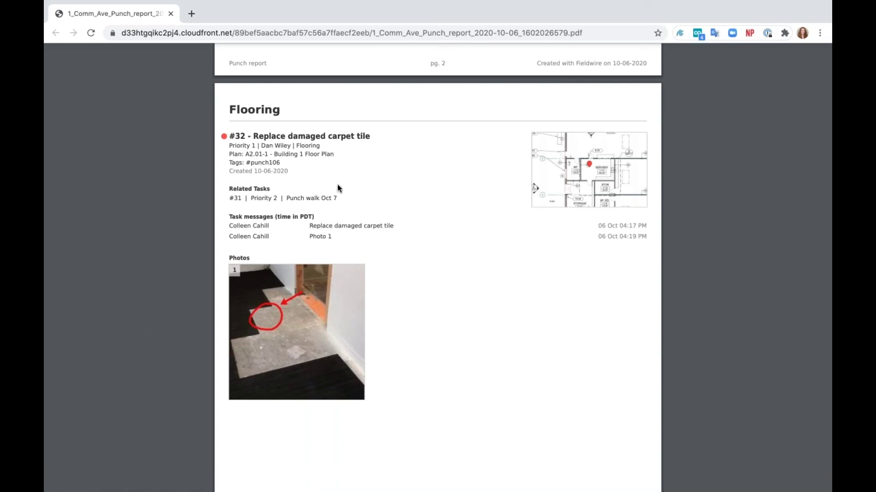
scroll(473, 233, "down", 1)
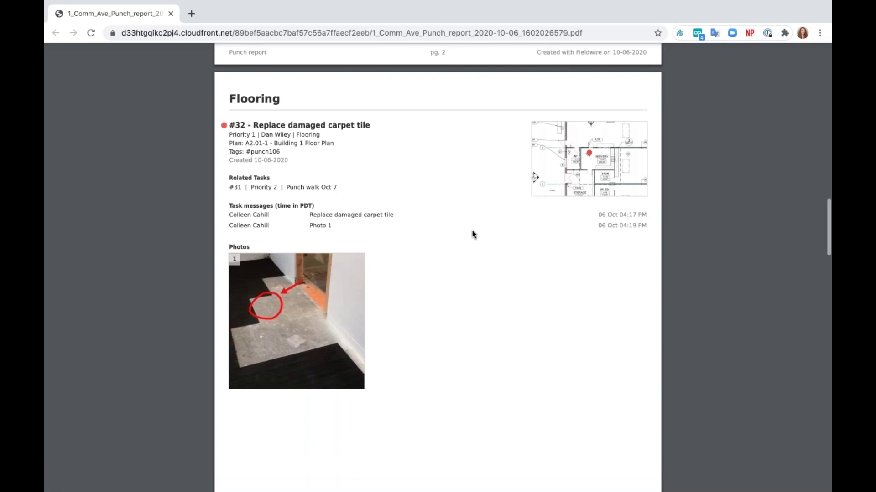
scroll(473, 234, "down", 1)
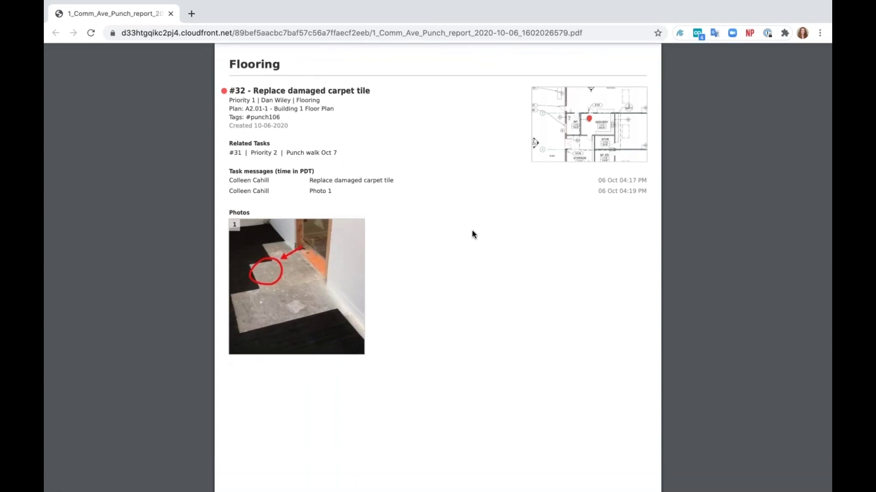
scroll(473, 234, "up", 1)
scroll(472, 234, "down", 1)
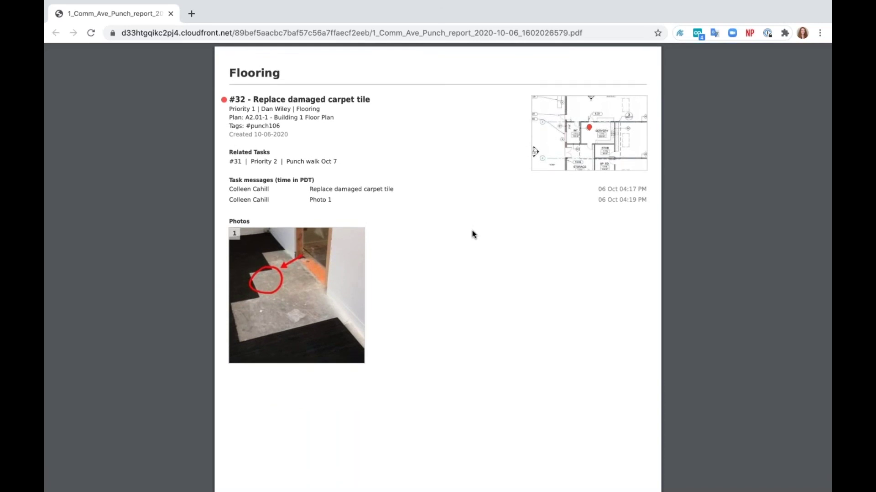
Scroll past the HVAC and Punch Walks pages to the A2.01-1 floor plan and zoom in to inspect it.
scroll(472, 234, "down", 10)
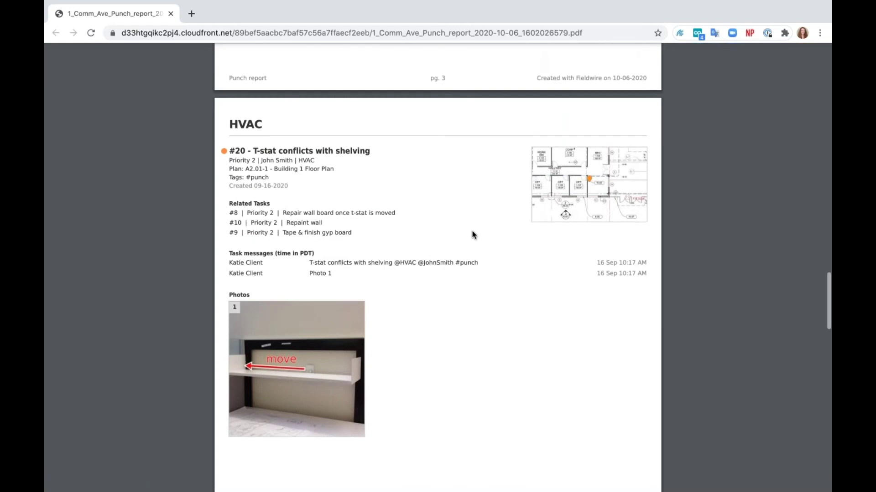
scroll(472, 233, "down", 7)
scroll(472, 234, "down", 12)
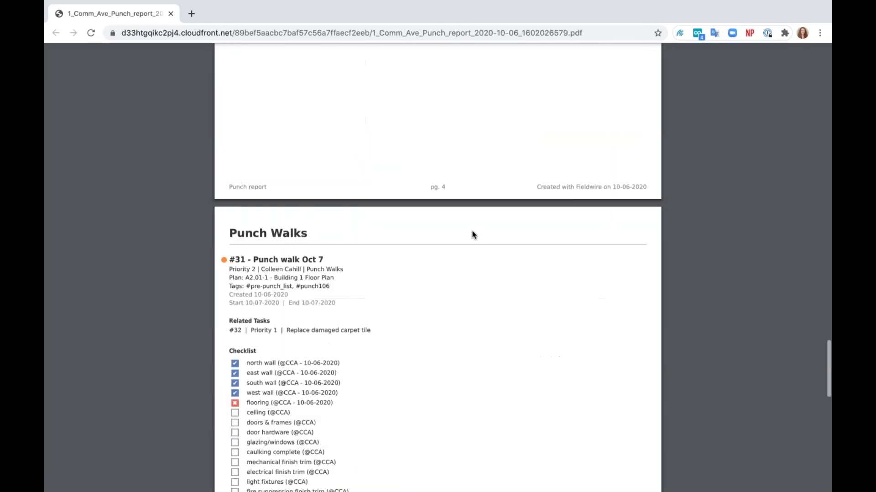
scroll(472, 234, "down", 6)
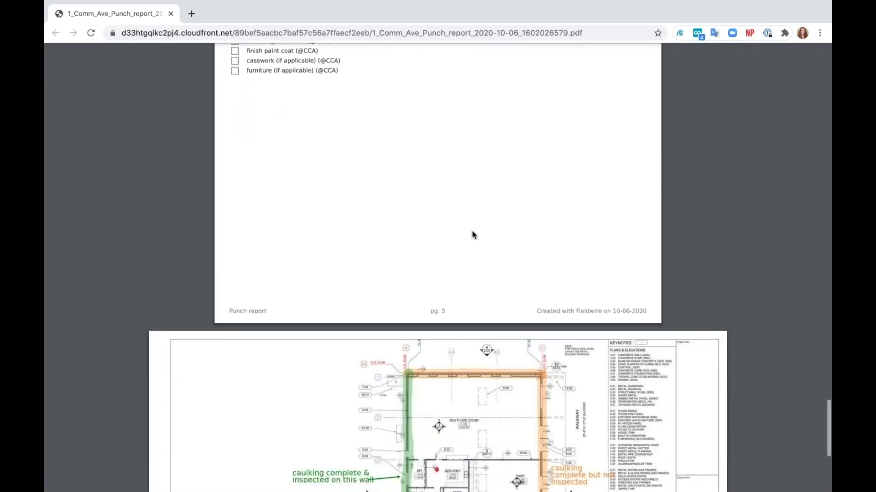
scroll(472, 230, "down", 1)
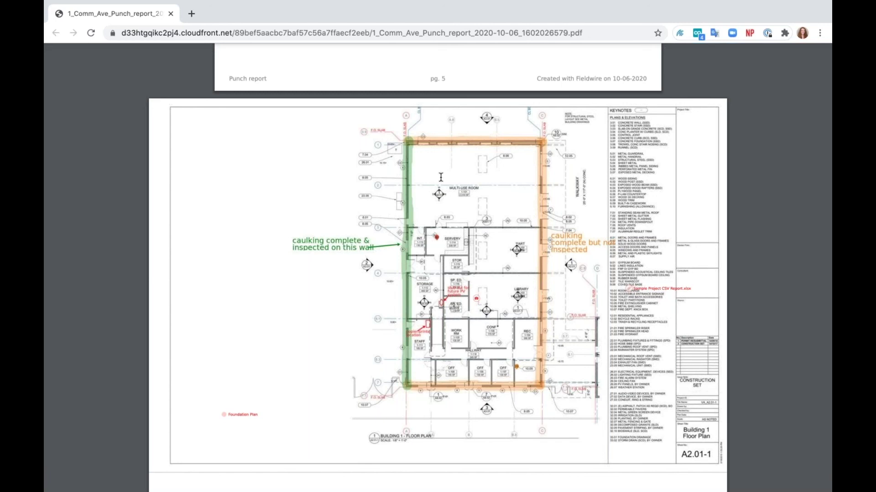
key("ctrl+plus")
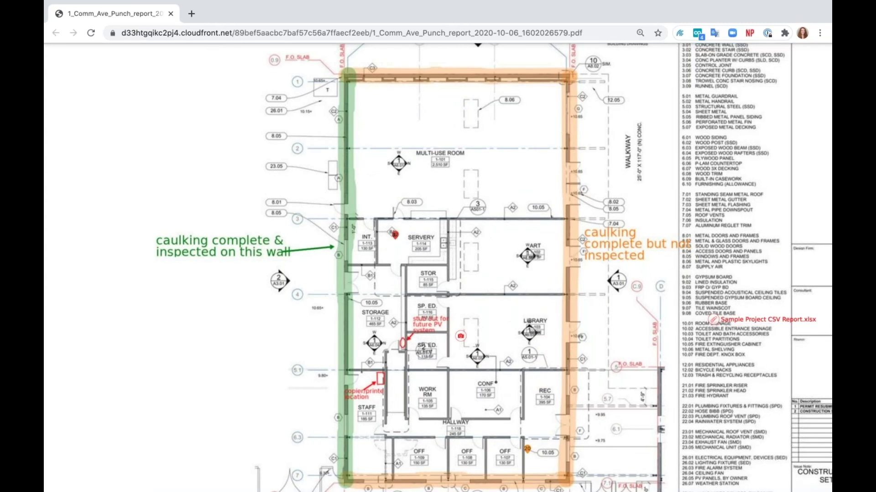
scroll(395, 235, "up", 3)
scroll(396, 234, "down", 3)
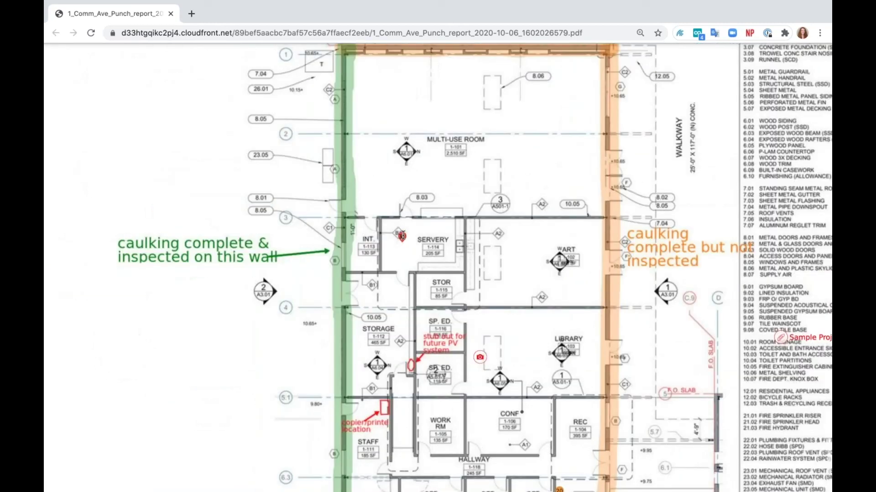
scroll(402, 235, "down", 3)
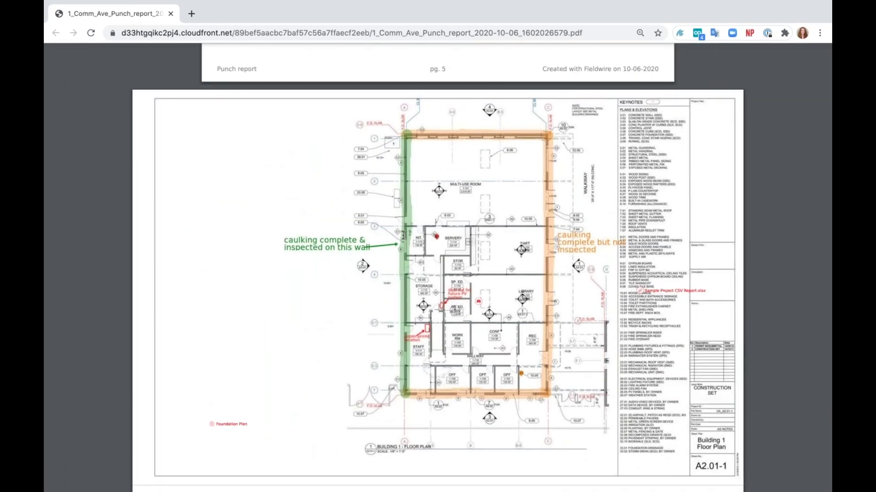